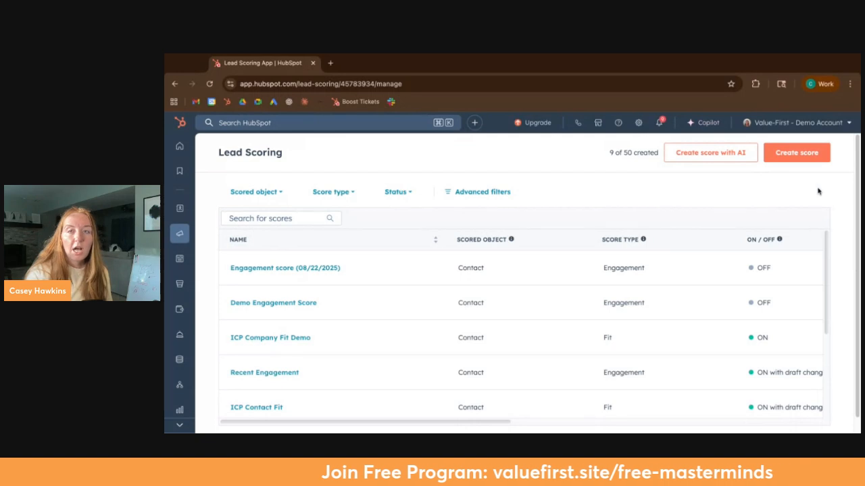
{"action": "left_click", "coordinate": [724, 159]}
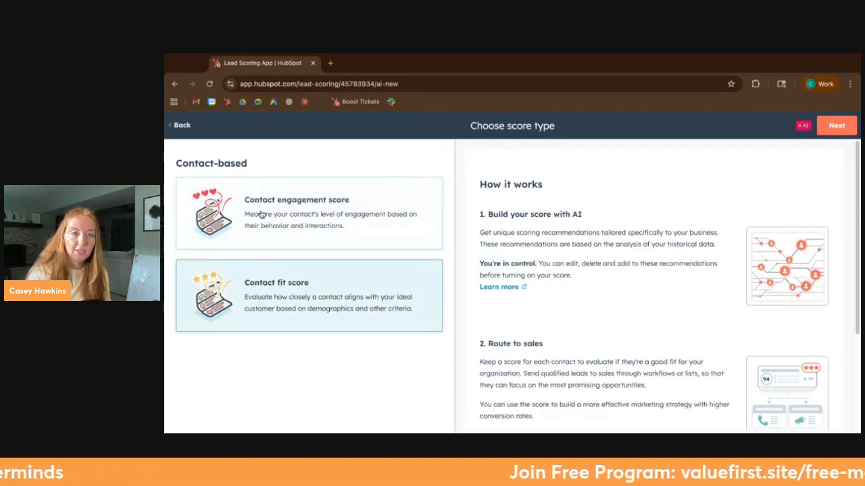
{"action": "left_click", "coordinate": [184, 126]}
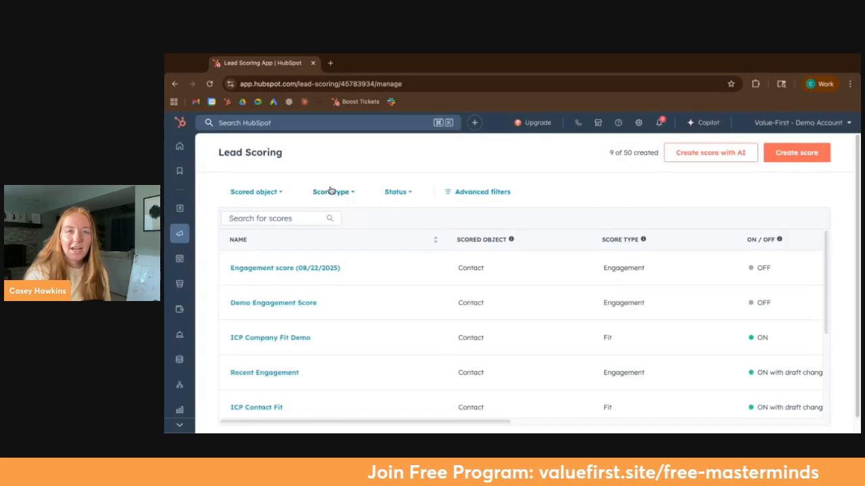
{"action": "left_click", "coordinate": [792, 157]}
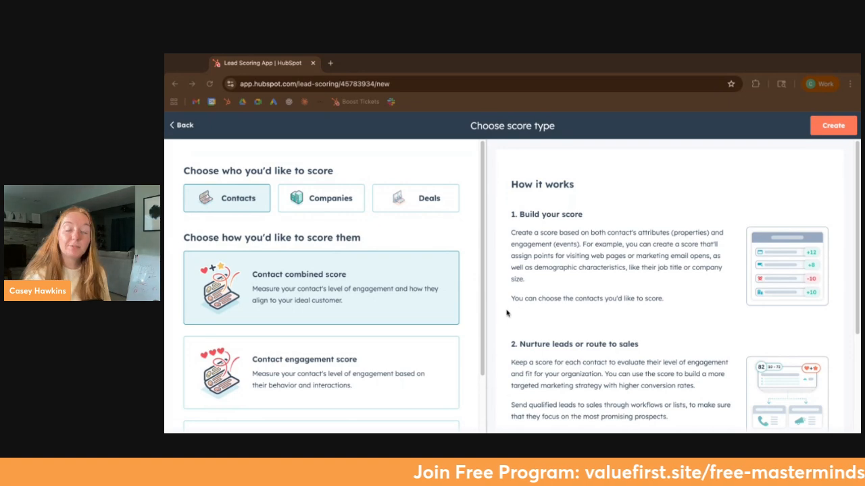
{"action": "left_click", "coordinate": [183, 126]}
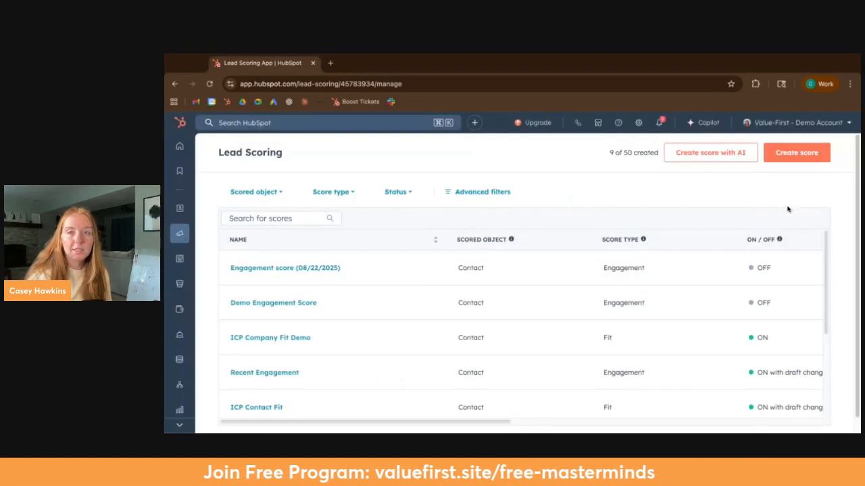
Step: Start a new lead score without AI and choose Contacts as the records to score
{"action": "left_click", "coordinate": [784, 157]}
{"action": "scroll", "coordinate": [348, 311], "scroll_direction": "down", "scroll_amount": 1}
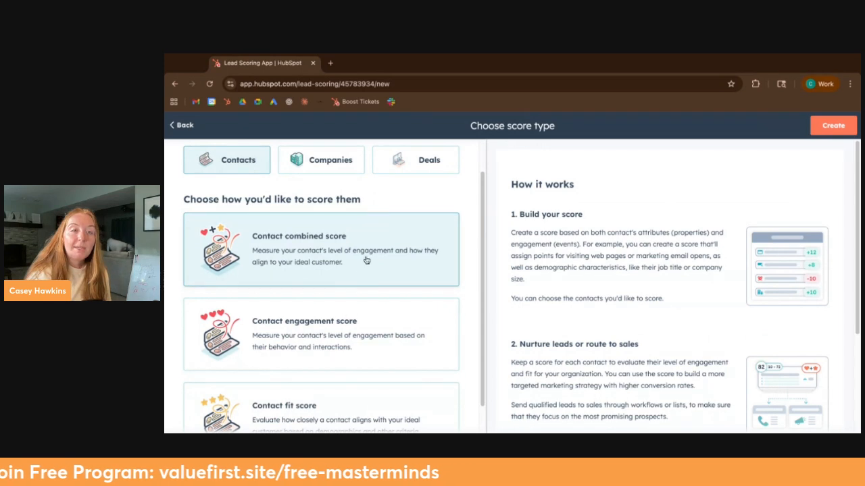
{"action": "scroll", "coordinate": [352, 290], "scroll_direction": "up", "scroll_amount": 1}
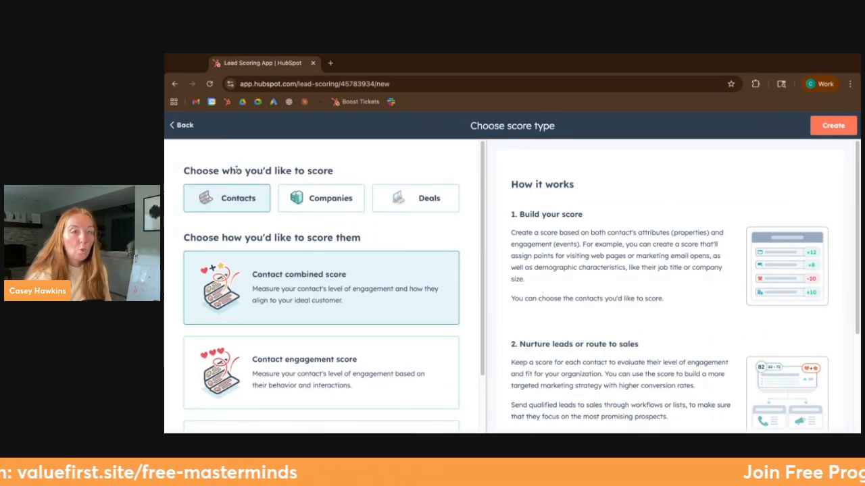
{"action": "left_click_drag", "start_coordinate": [236, 171], "coordinate": [317, 171]}
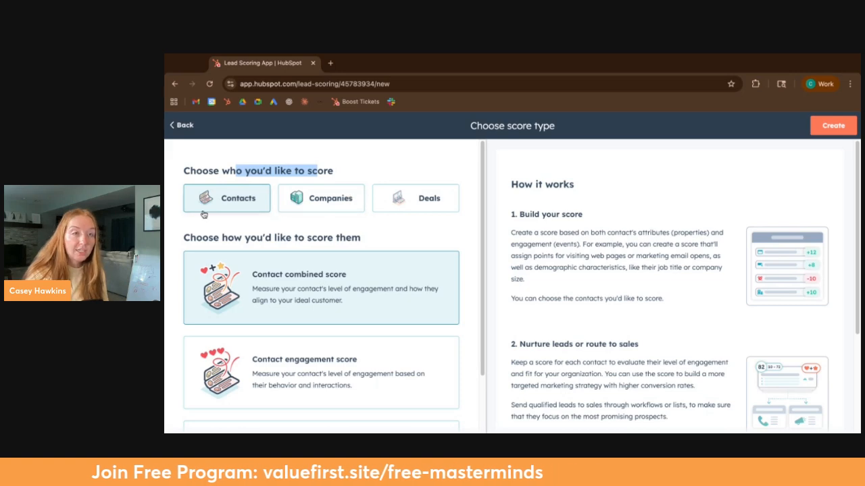
{"action": "left_click", "coordinate": [337, 200]}
{"action": "left_click", "coordinate": [238, 200]}
{"action": "left_click", "coordinate": [326, 202]}
{"action": "left_click", "coordinate": [253, 202]}
{"action": "left_click", "coordinate": [339, 203]}
{"action": "left_click", "coordinate": [238, 200]}
Step: Compare how the contact fit score and the contact engagement score work
{"action": "scroll", "coordinate": [310, 251], "scroll_direction": "down", "scroll_amount": 2}
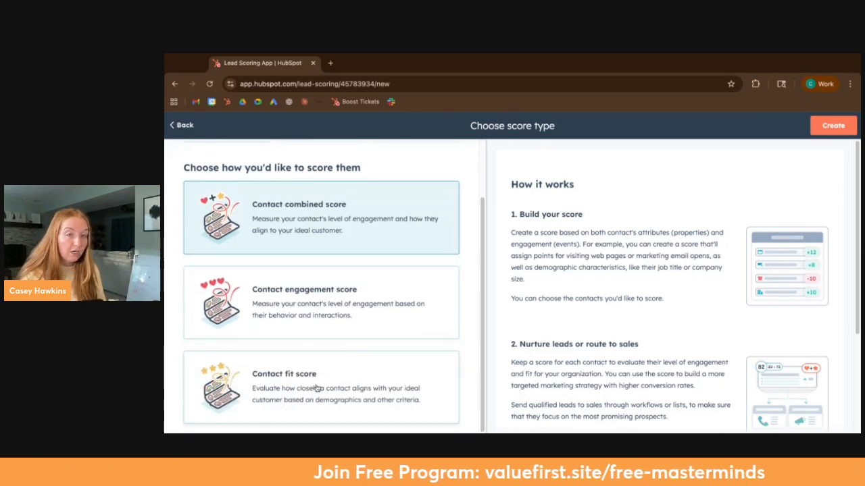
{"action": "left_click", "coordinate": [286, 390]}
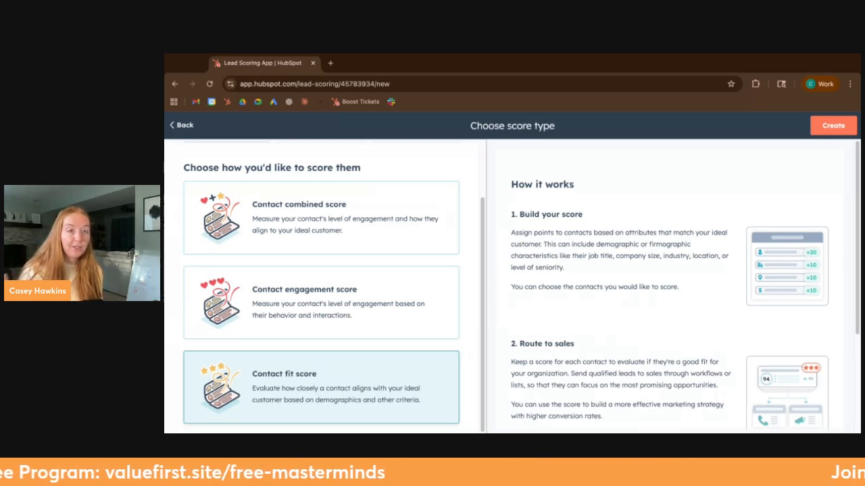
{"action": "left_click", "coordinate": [303, 301]}
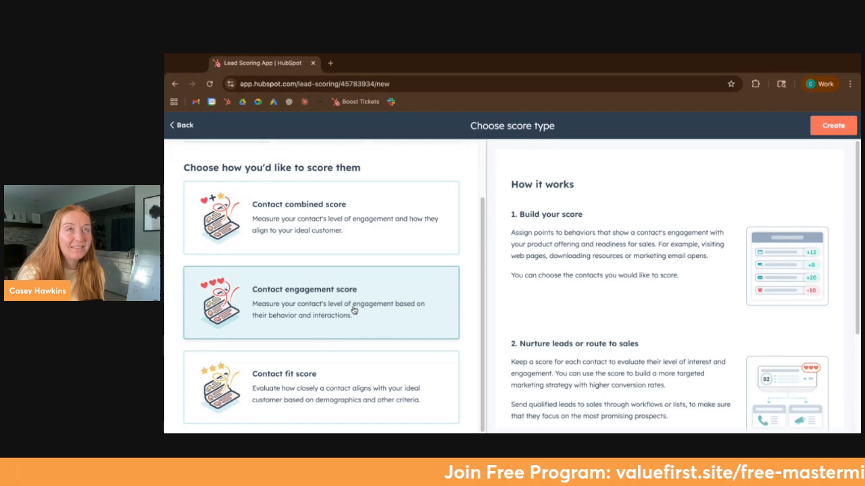
{"action": "scroll", "coordinate": [372, 320], "scroll_direction": "down", "scroll_amount": 1}
{"action": "left_click", "coordinate": [303, 377]}
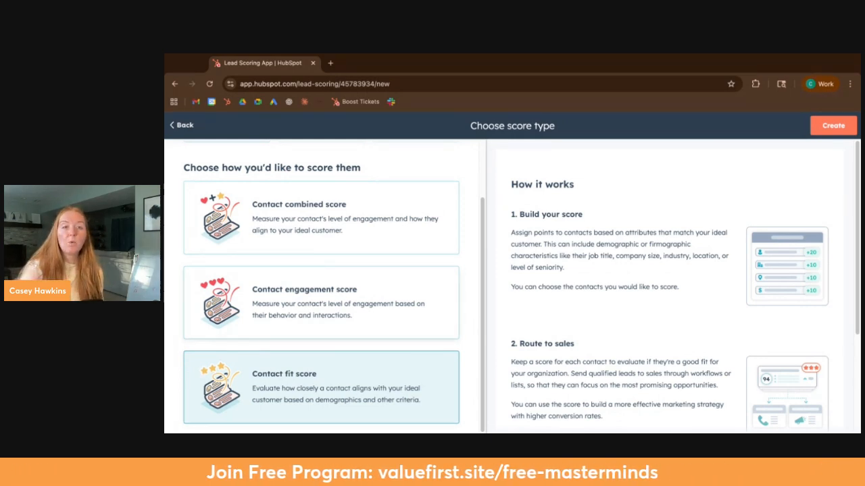
{"action": "left_click", "coordinate": [273, 305]}
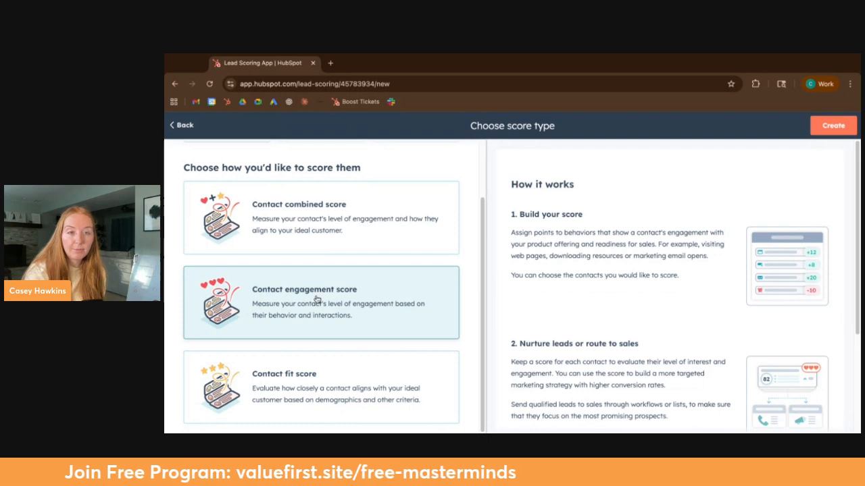
{"action": "left_click", "coordinate": [257, 395]}
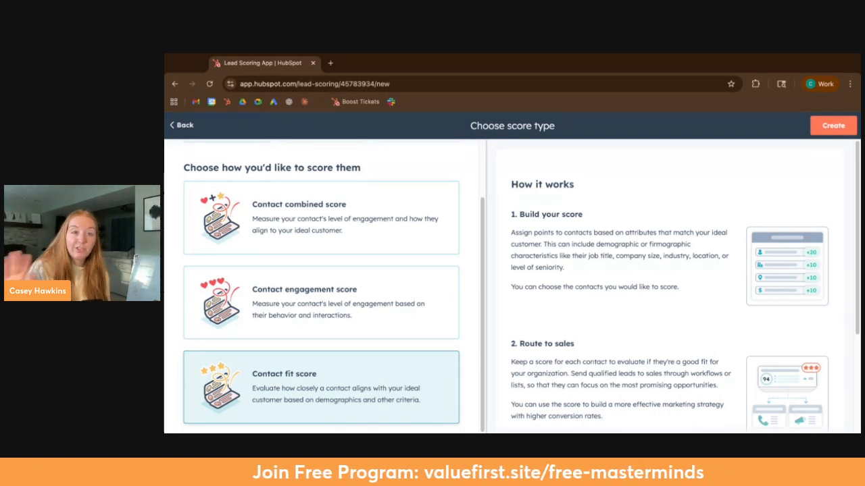
Step: Create a contact combined score and add an event group to it
{"action": "left_click", "coordinate": [376, 243]}
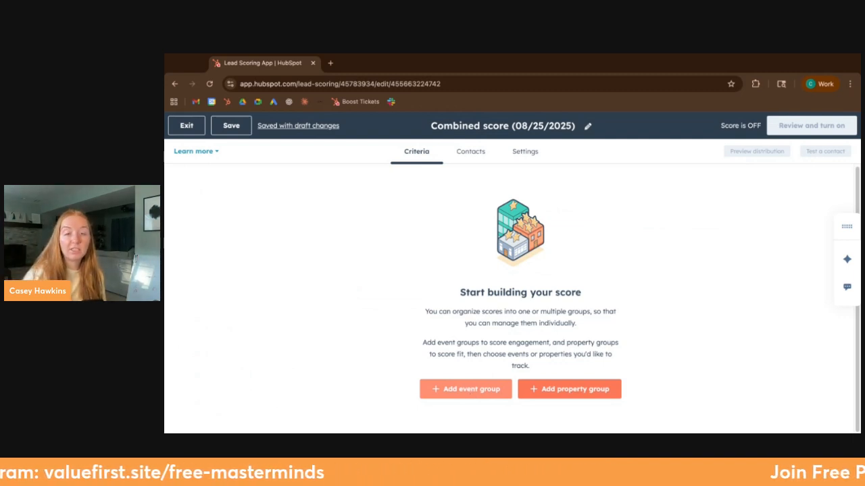
{"action": "left_click", "coordinate": [451, 393]}
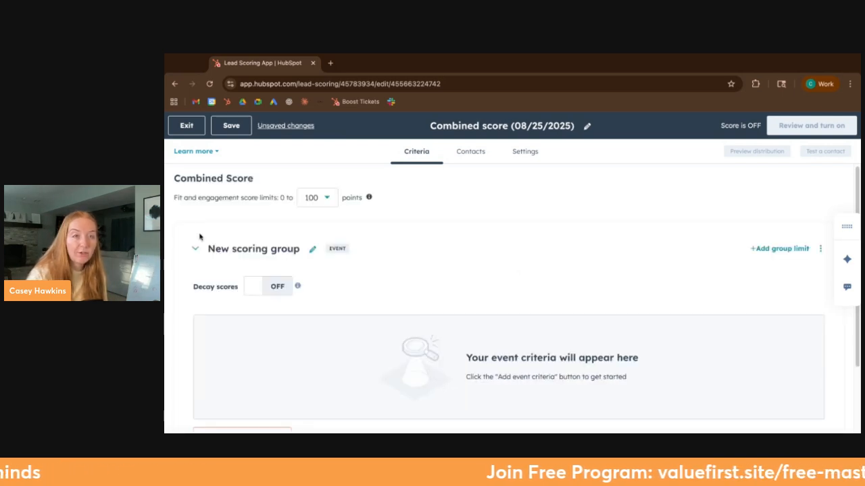
Step: Examine the point limits offered for the combined fit and engagement score
{"action": "left_click_drag", "start_coordinate": [177, 196], "coordinate": [351, 198]}
{"action": "left_click", "coordinate": [327, 197]}
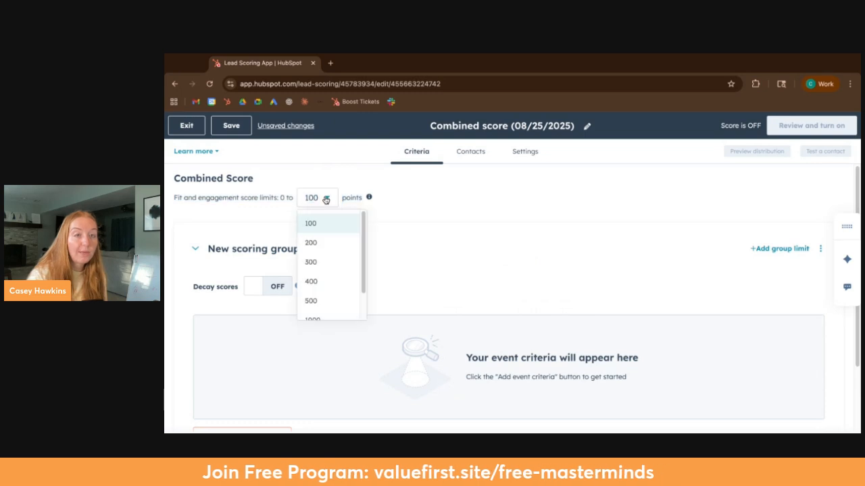
{"action": "scroll", "coordinate": [332, 286], "scroll_direction": "down", "scroll_amount": 1}
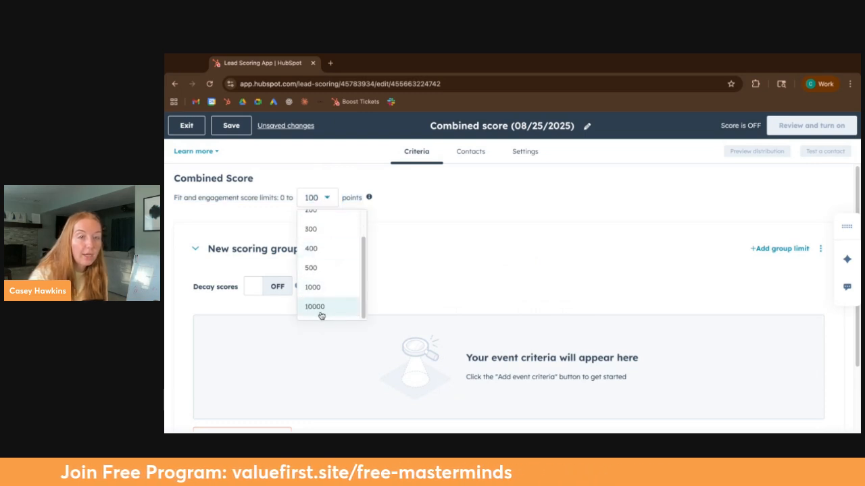
{"action": "scroll", "coordinate": [333, 233], "scroll_direction": "up", "scroll_amount": 2}
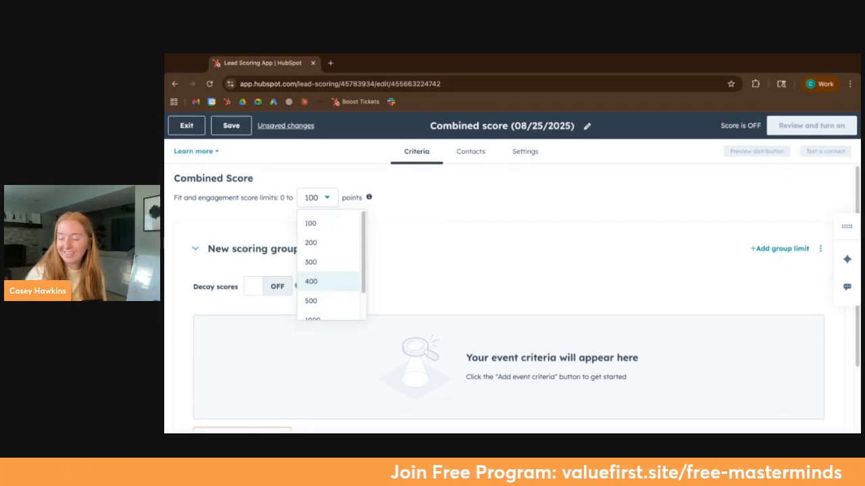
{"action": "scroll", "coordinate": [331, 265], "scroll_direction": "down", "scroll_amount": 1}
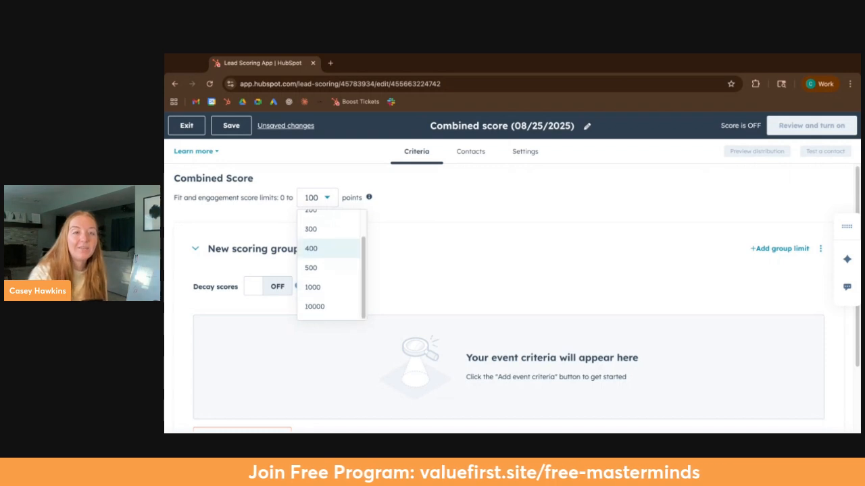
{"action": "scroll", "coordinate": [326, 257], "scroll_direction": "up", "scroll_amount": 1}
{"action": "scroll", "coordinate": [327, 293], "scroll_direction": "down", "scroll_amount": 1}
{"action": "scroll", "coordinate": [322, 259], "scroll_direction": "up", "scroll_amount": 2}
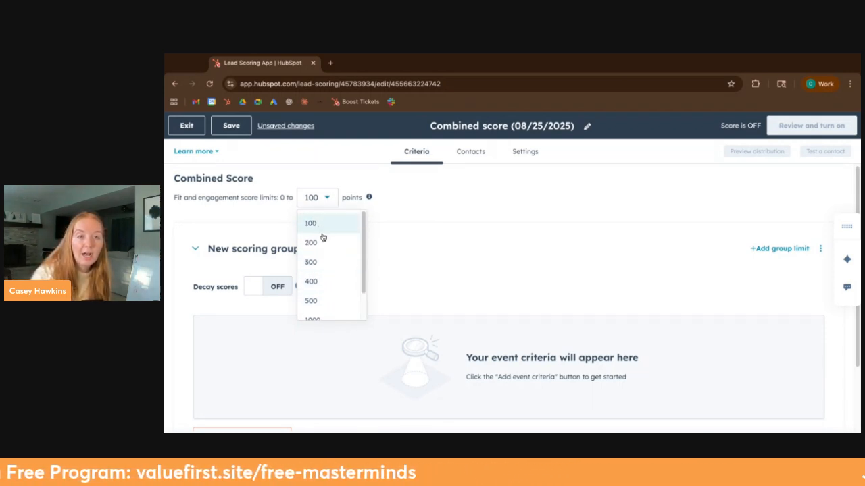
{"action": "scroll", "coordinate": [330, 310], "scroll_direction": "down", "scroll_amount": 1}
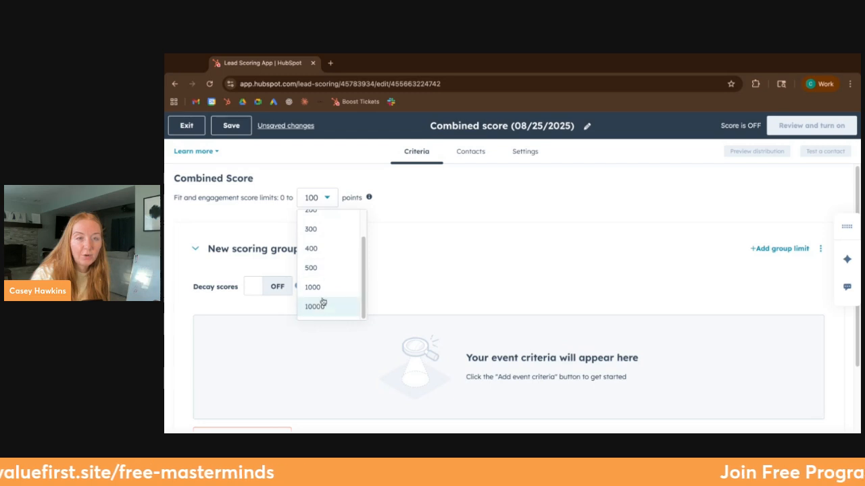
{"action": "left_click", "coordinate": [432, 234]}
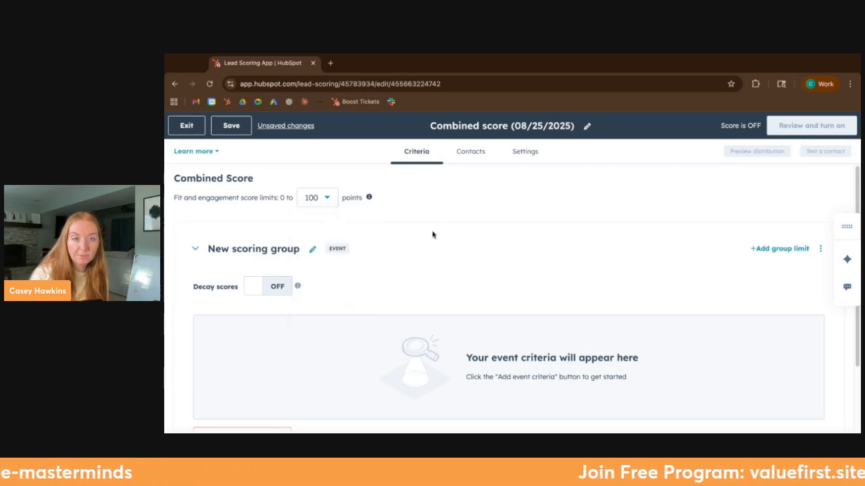
Step: Open the event criteria choices for the new scoring group and review the available event categories
{"action": "scroll", "coordinate": [317, 333], "scroll_direction": "down", "scroll_amount": 2}
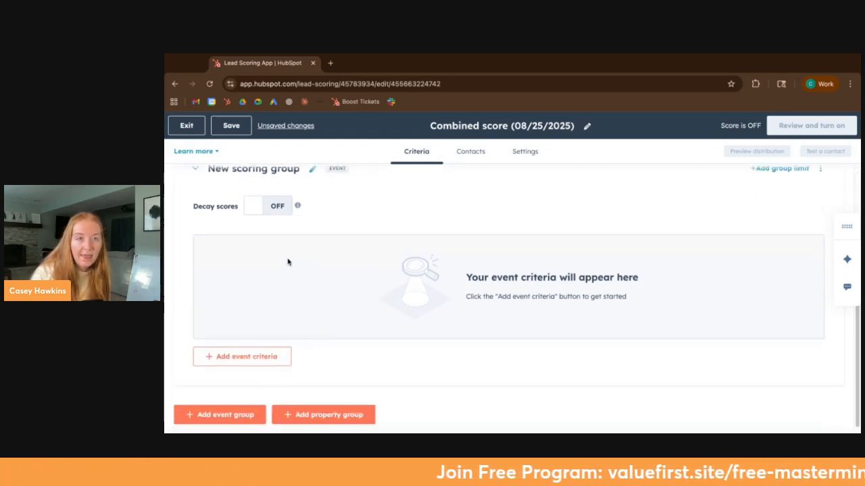
{"action": "left_click", "coordinate": [265, 356]}
{"action": "scroll", "coordinate": [274, 325], "scroll_direction": "down", "scroll_amount": 1}
{"action": "scroll", "coordinate": [274, 325], "scroll_direction": "down", "scroll_amount": 2}
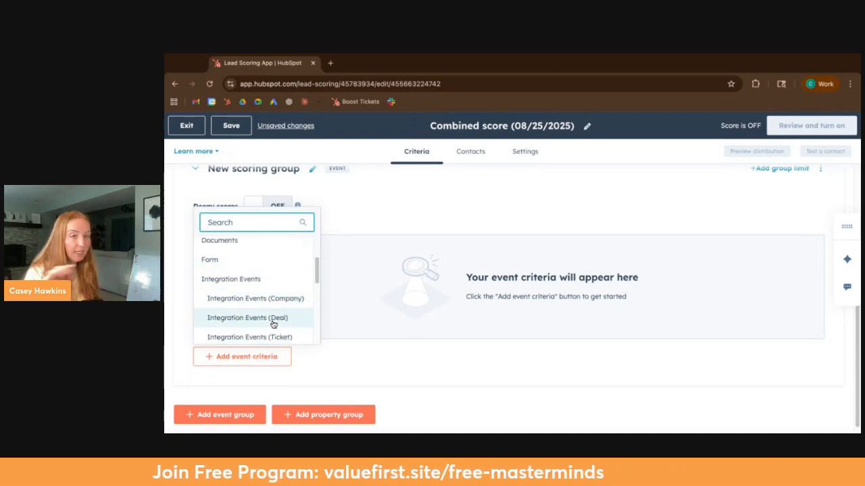
{"action": "scroll", "coordinate": [267, 293], "scroll_direction": "up", "scroll_amount": 1}
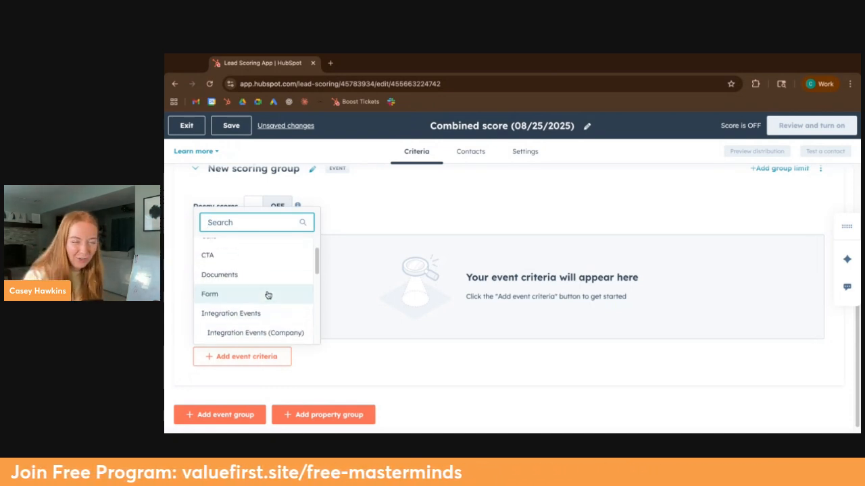
{"action": "scroll", "coordinate": [268, 295], "scroll_direction": "up", "scroll_amount": 1}
{"action": "scroll", "coordinate": [268, 295], "scroll_direction": "down", "scroll_amount": 1}
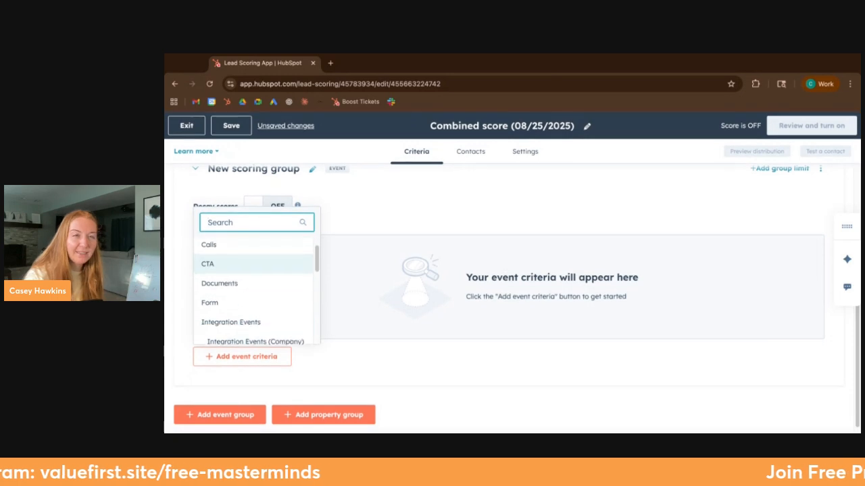
{"action": "scroll", "coordinate": [268, 284], "scroll_direction": "down", "scroll_amount": 1}
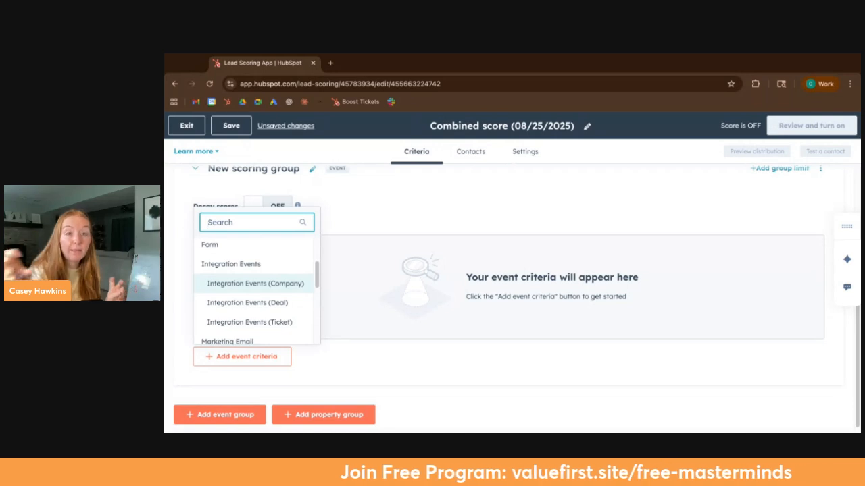
{"action": "scroll", "coordinate": [268, 284], "scroll_direction": "down", "scroll_amount": 3}
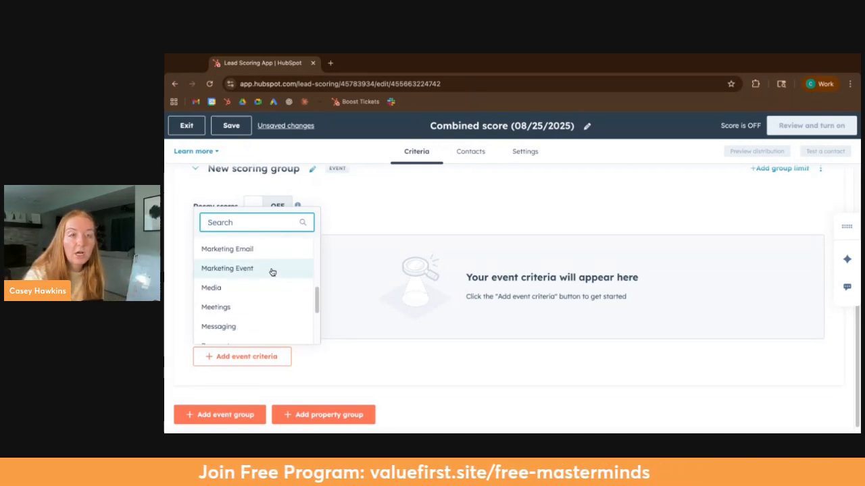
{"action": "scroll", "coordinate": [269, 294], "scroll_direction": "down", "scroll_amount": 1}
{"action": "scroll", "coordinate": [270, 293], "scroll_direction": "up", "scroll_amount": 5}
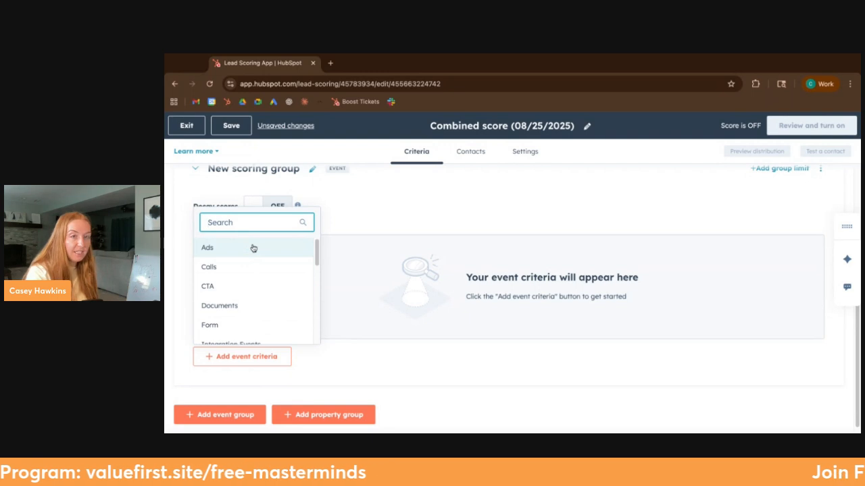
Step: Add a Web Events criterion to the scoring group and set its event to Page visited
{"action": "type", "text": "web"}
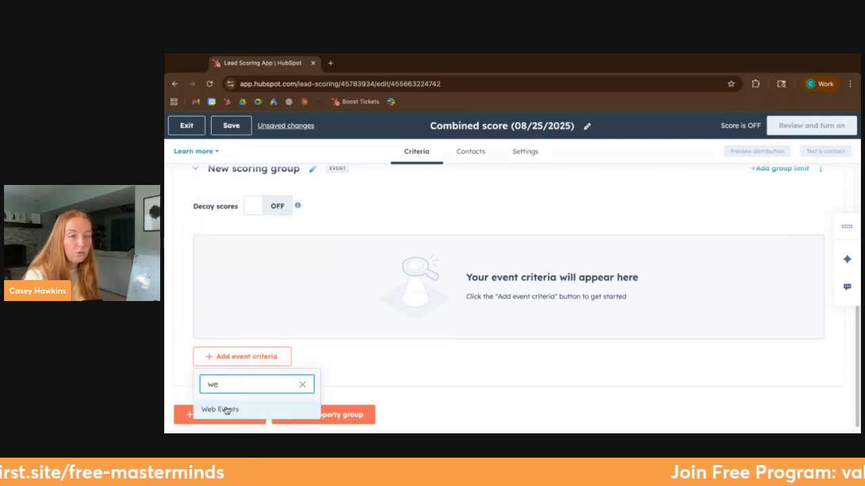
{"action": "left_click", "coordinate": [227, 409]}
{"action": "left_click", "coordinate": [324, 299]}
{"action": "left_click", "coordinate": [299, 325]}
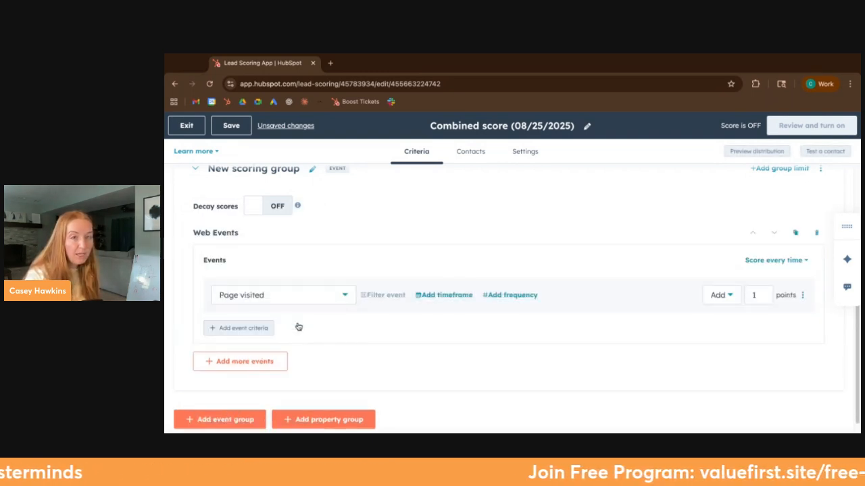
Step: Filter the Page visited event by URL Path with the operator "contains any of"
{"action": "left_click", "coordinate": [375, 298]}
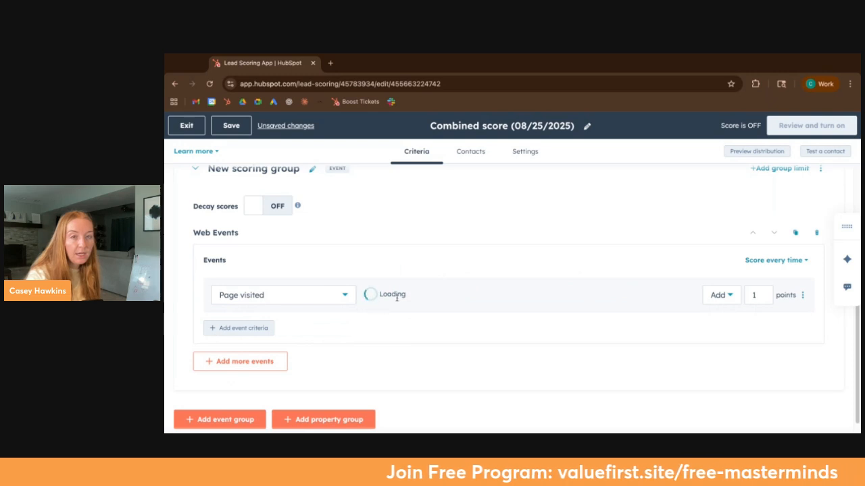
{"action": "left_click", "coordinate": [436, 303]}
{"action": "scroll", "coordinate": [445, 268], "scroll_direction": "down", "scroll_amount": 1}
{"action": "type", "text": "url"}
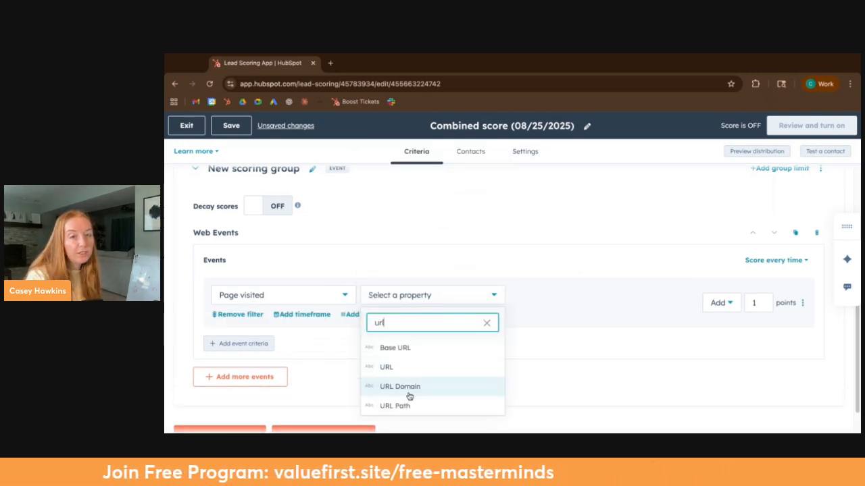
{"action": "left_click", "coordinate": [407, 406]}
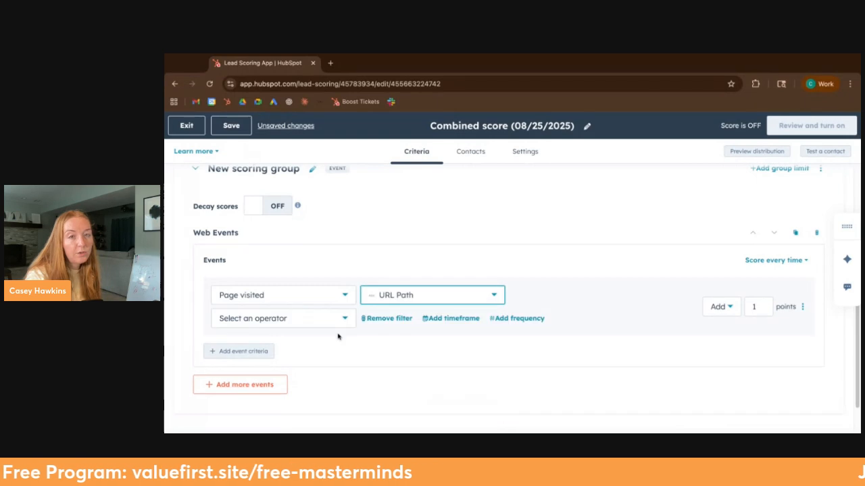
{"action": "left_click", "coordinate": [307, 318]}
{"action": "left_click", "coordinate": [270, 253]}
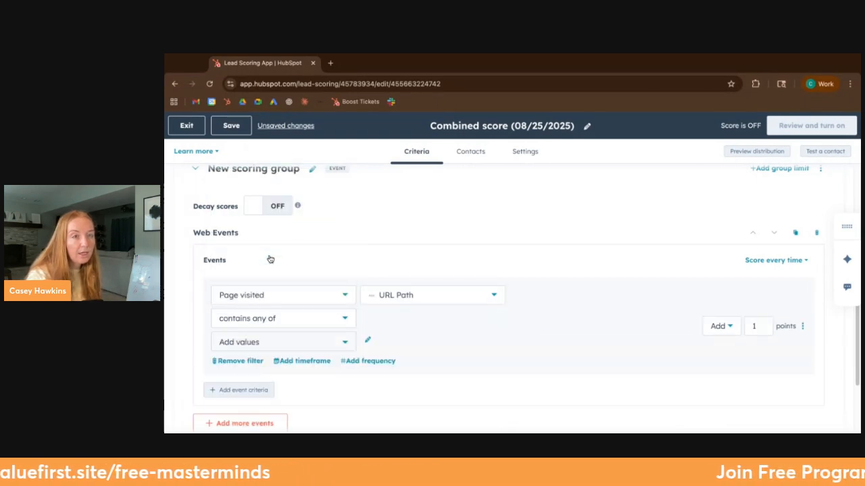
Step: Add pricing, demo and contact-us as the URL Path values of the Page visited filter
{"action": "left_click", "coordinate": [276, 344]}
{"action": "type", "text": "pricing"}
{"action": "key", "text": "Return"}
{"action": "type", "text": "demo"}
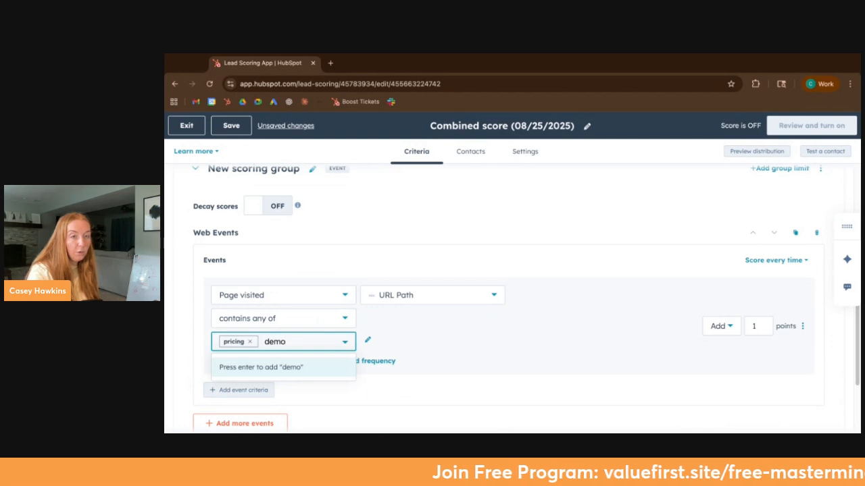
{"action": "key", "text": "Return"}
{"action": "type", "text": "contact-us"}
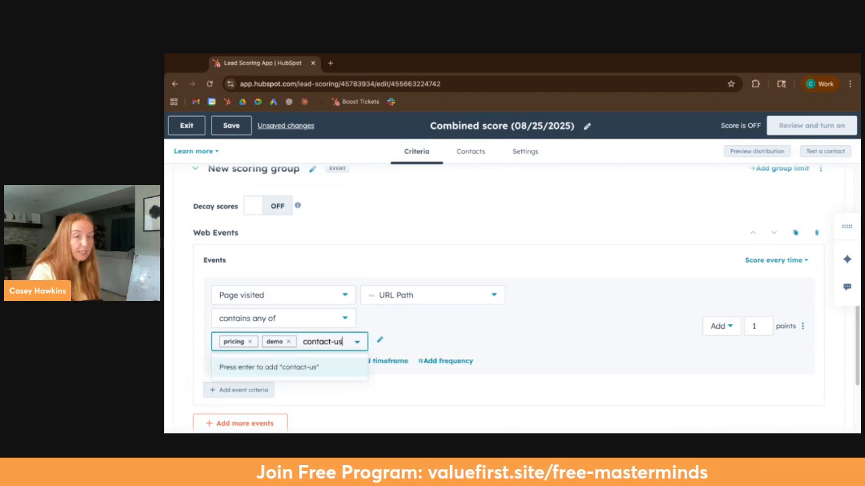
{"action": "key", "text": "Return"}
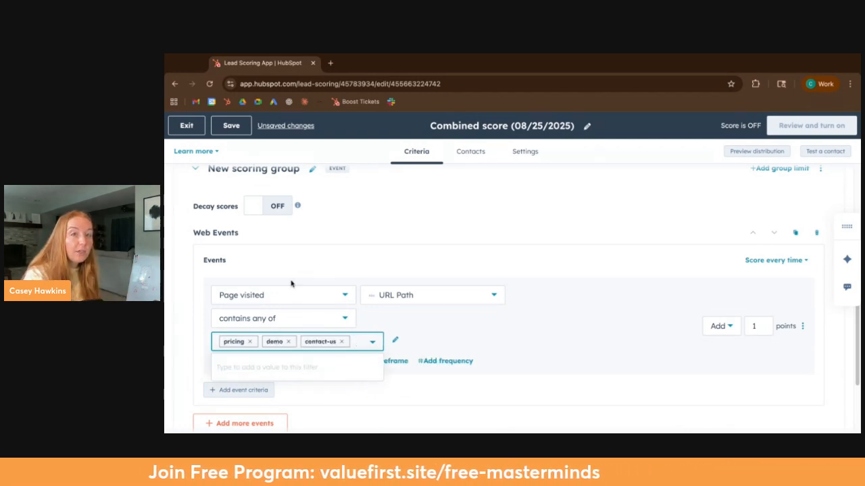
Step: Examine the page's web address to distinguish its domain portion from its URL path
{"action": "left_click_drag", "start_coordinate": [297, 84], "coordinate": [446, 83]}
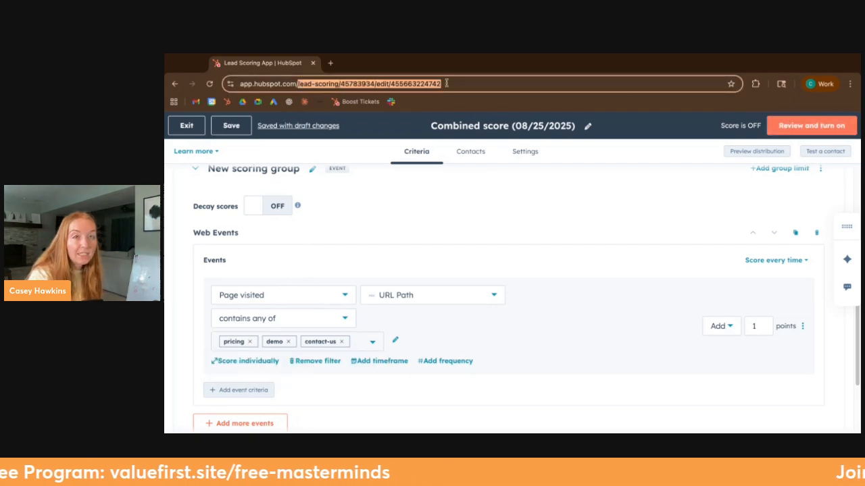
{"action": "left_click", "coordinate": [310, 86]}
{"action": "left_click_drag", "start_coordinate": [322, 83], "coordinate": [204, 86]}
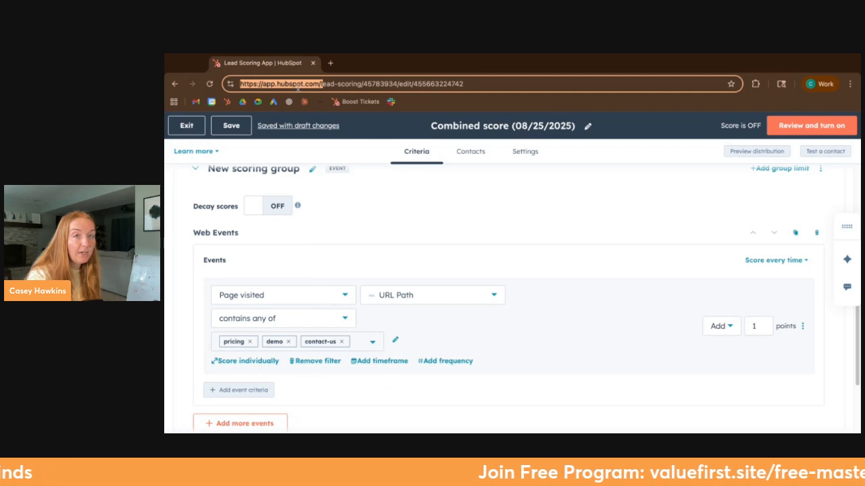
{"action": "left_click", "coordinate": [329, 84]}
{"action": "left_click_drag", "start_coordinate": [320, 84], "coordinate": [467, 85]}
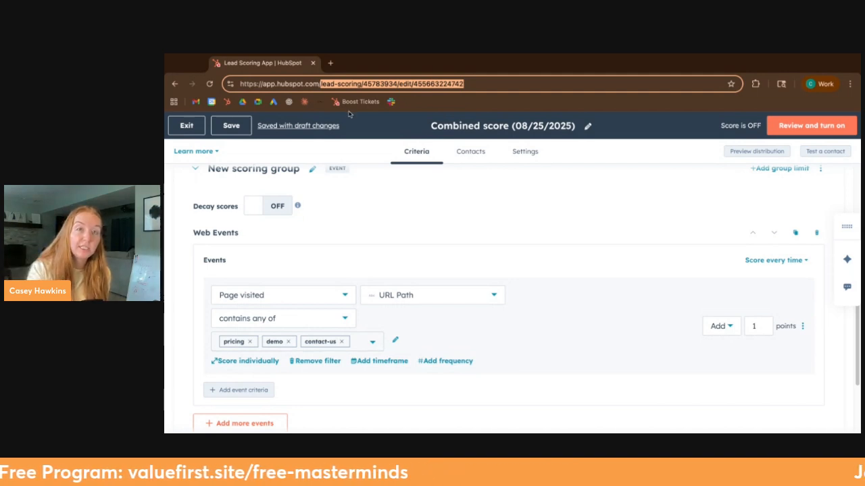
{"action": "left_click", "coordinate": [338, 84]}
{"action": "left_click_drag", "start_coordinate": [317, 84], "coordinate": [363, 84]}
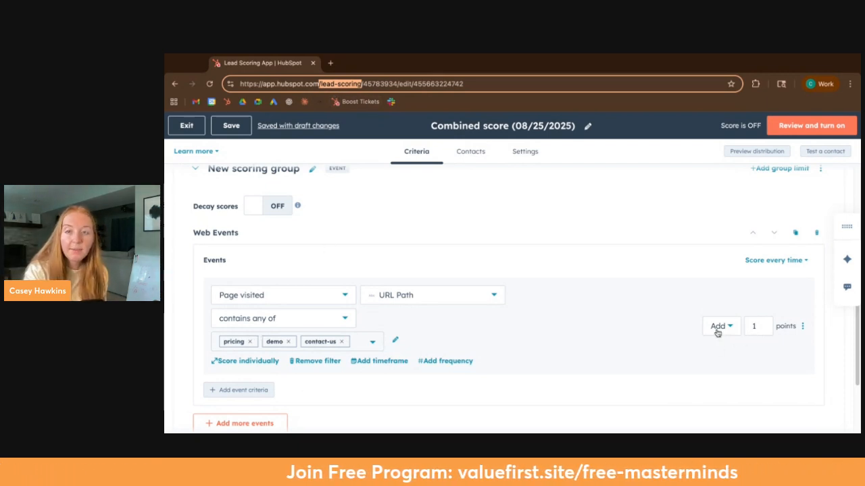
Step: Award 2 points for the pricing, demo and contact-us page visits and limit the Web Events score to 10 points
{"action": "left_click", "coordinate": [758, 326]}
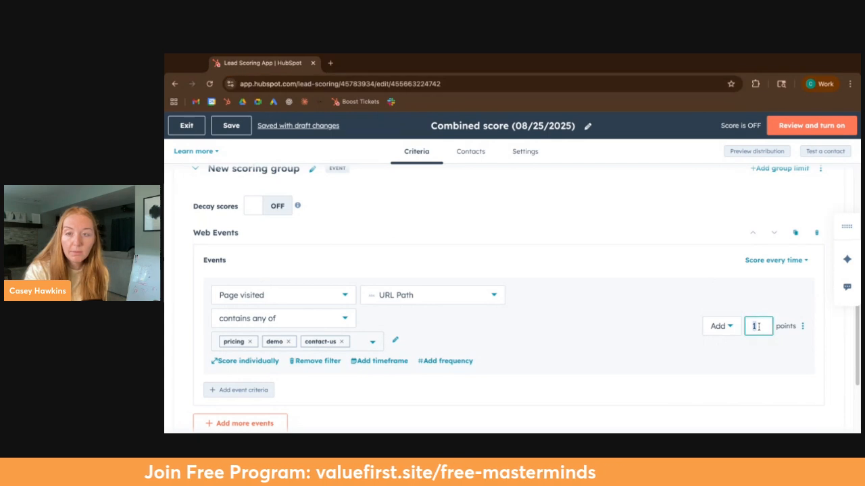
{"action": "type", "text": "2"}
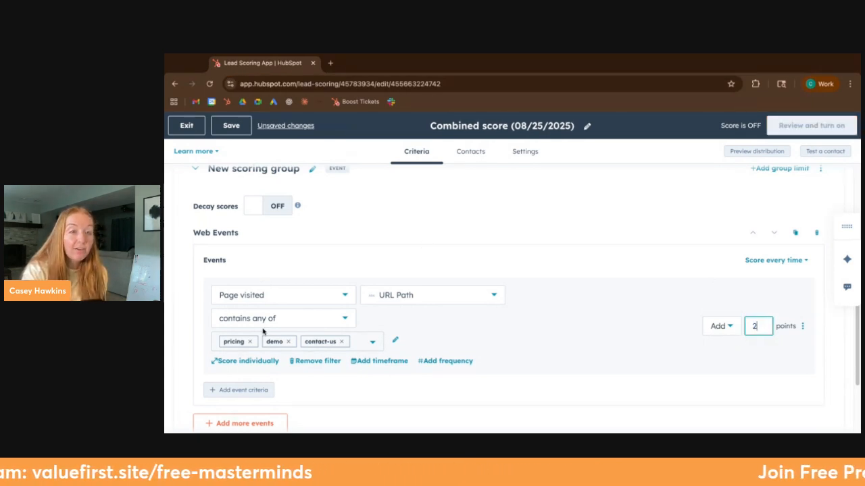
{"action": "left_click", "coordinate": [789, 261]}
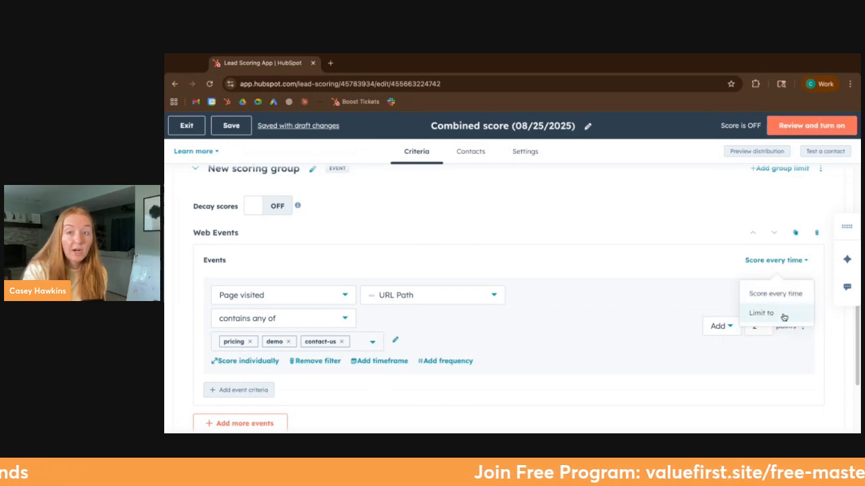
{"action": "left_click", "coordinate": [781, 314]}
{"action": "left_click", "coordinate": [765, 258]}
{"action": "type", "text": "10"}
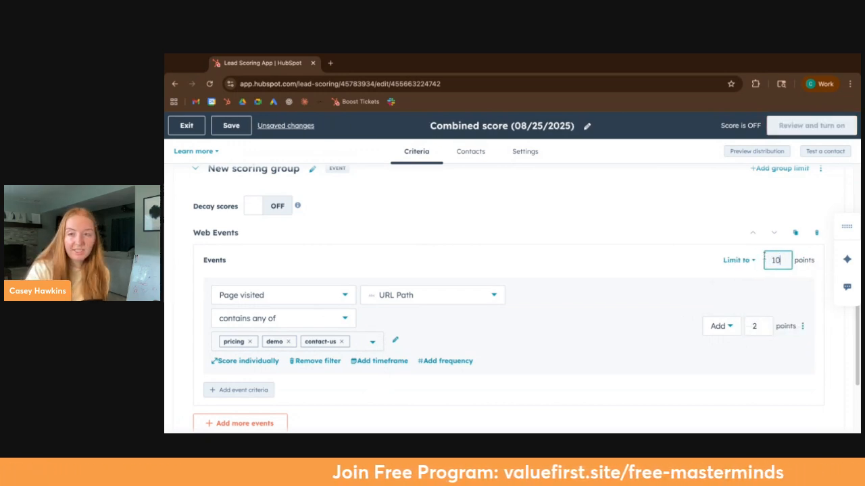
{"action": "left_click", "coordinate": [654, 274]}
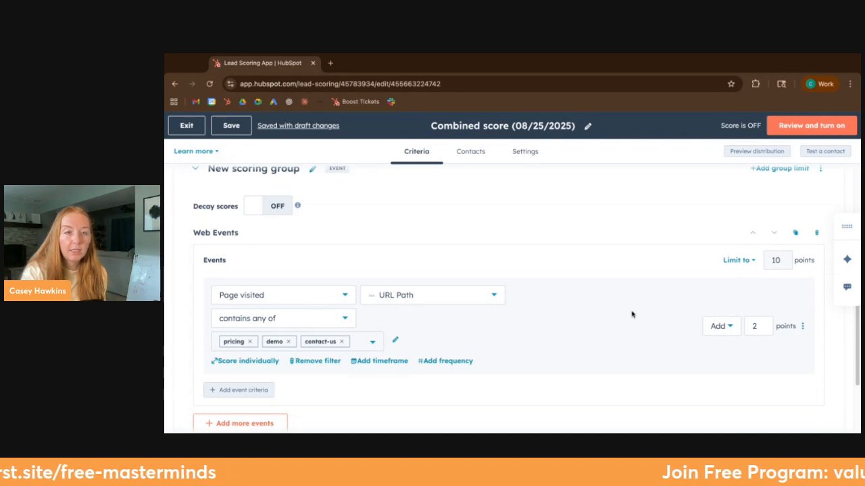
Step: Add a timeframe of the last 7 days to the pricing, demo and contact-us page visit criterion
{"action": "scroll", "coordinate": [332, 338], "scroll_direction": "down", "scroll_amount": 1}
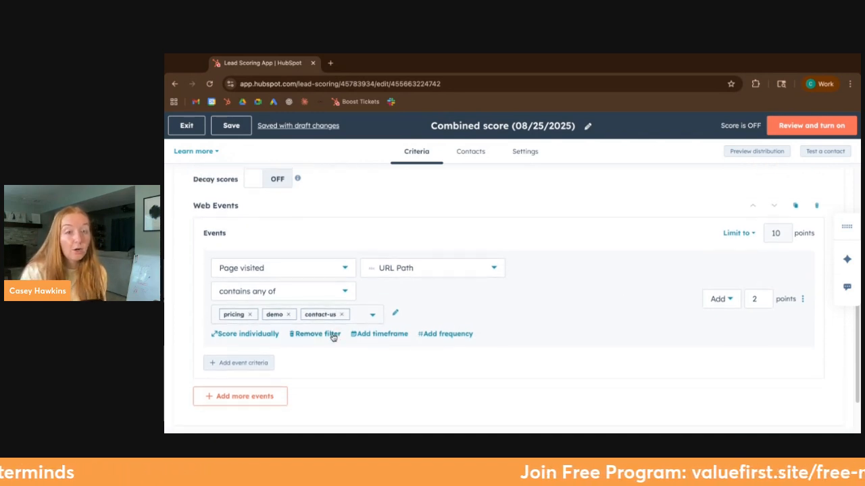
{"action": "left_click", "coordinate": [370, 335]}
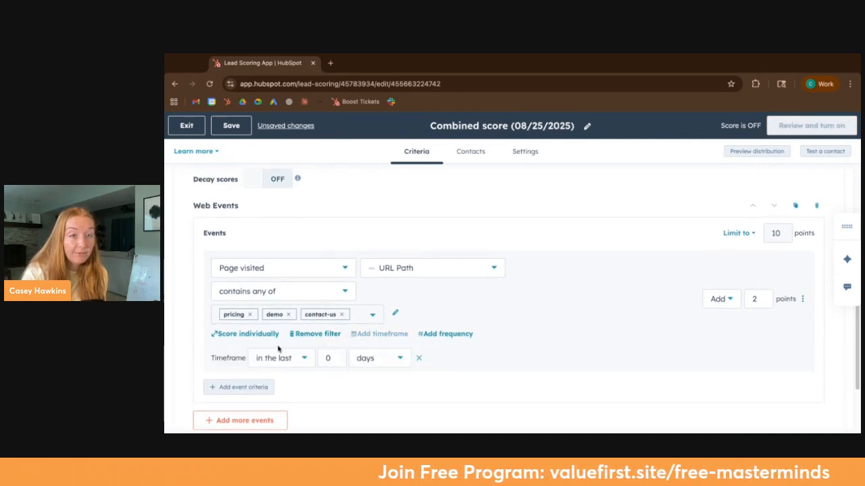
{"action": "left_click", "coordinate": [338, 354]}
{"action": "type", "text": "7"}
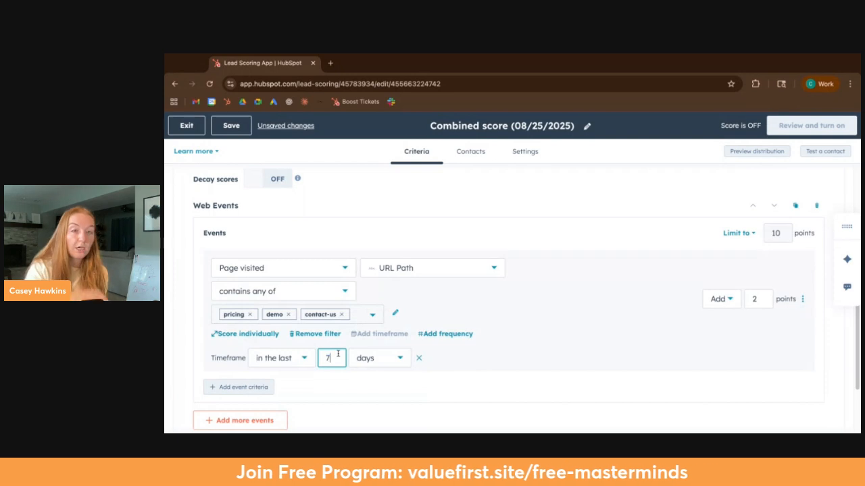
{"action": "left_click", "coordinate": [362, 386]}
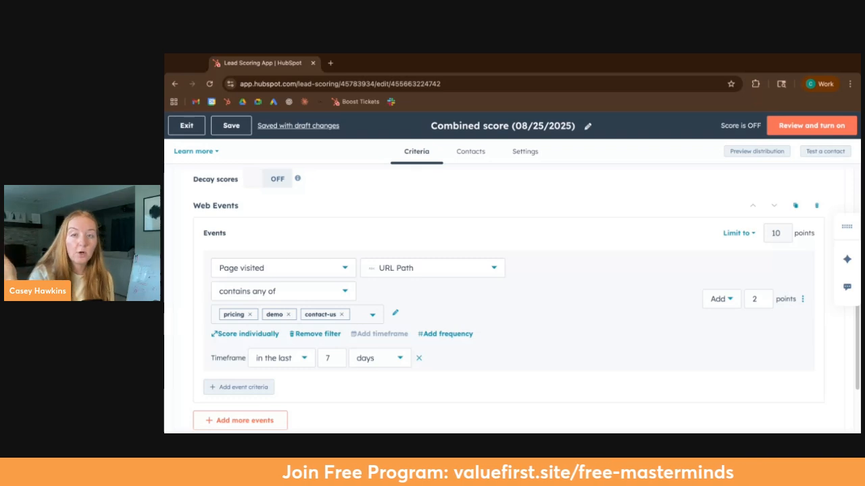
Step: Add a second event criterion to the Web Events block and set its event to Page visited
{"action": "scroll", "coordinate": [405, 270], "scroll_direction": "down", "scroll_amount": 1}
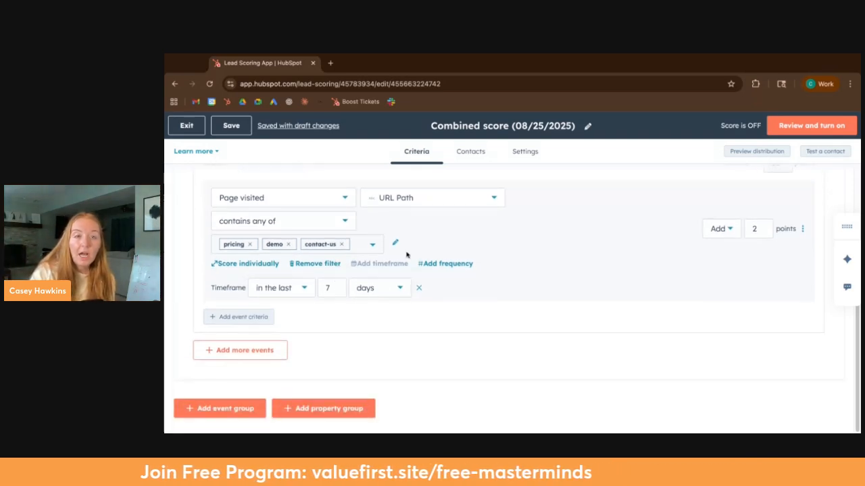
{"action": "scroll", "coordinate": [511, 290], "scroll_direction": "up", "scroll_amount": 1}
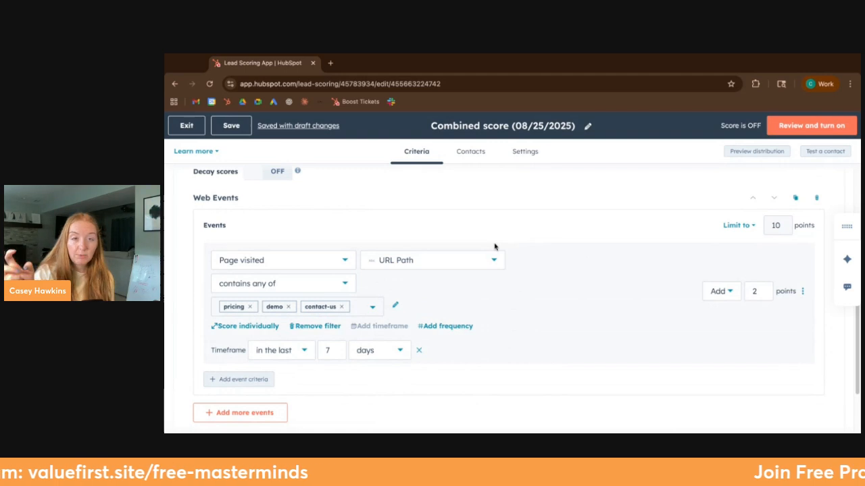
{"action": "scroll", "coordinate": [495, 246], "scroll_direction": "down", "scroll_amount": 1}
{"action": "left_click", "coordinate": [232, 321]}
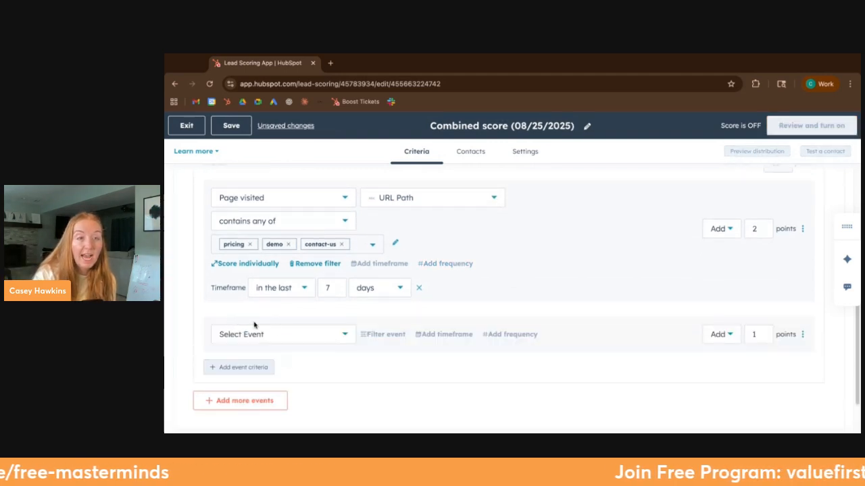
{"action": "left_click", "coordinate": [262, 336]}
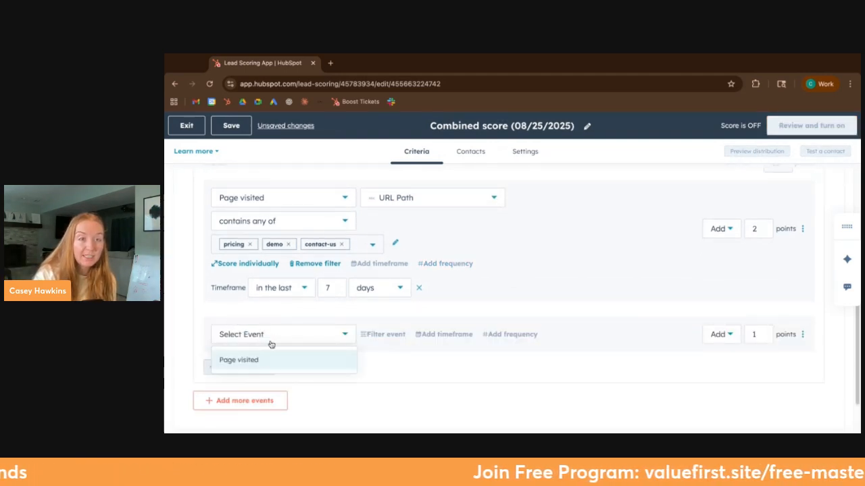
{"action": "left_click", "coordinate": [278, 362]}
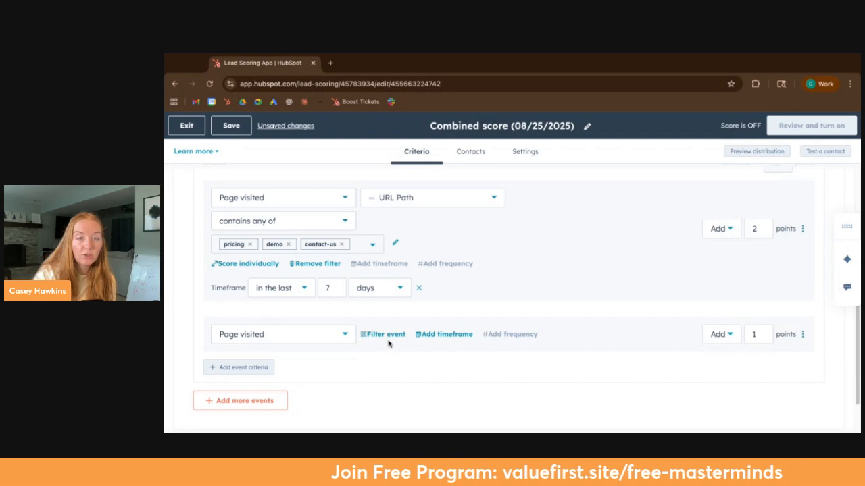
Step: Filter the second Page visited criterion to URL Path contains any of /blog
{"action": "left_click", "coordinate": [413, 338]}
{"action": "type", "text": "url"}
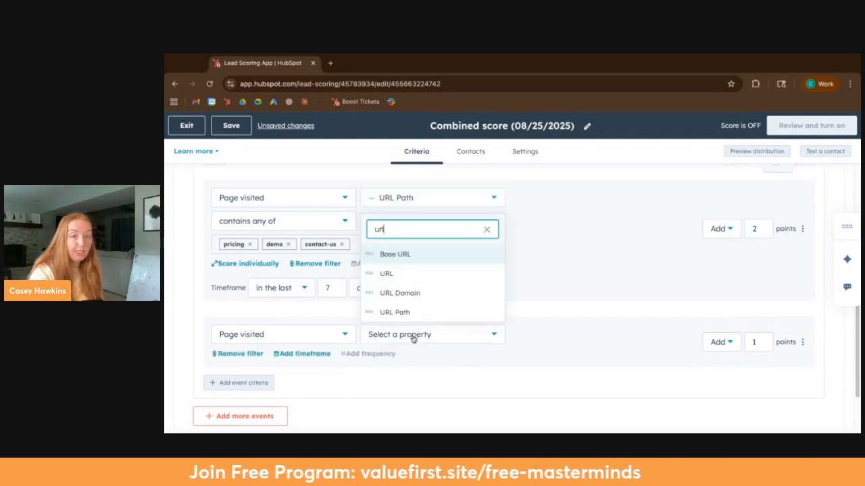
{"action": "left_click", "coordinate": [392, 311]}
{"action": "left_click", "coordinate": [256, 358]}
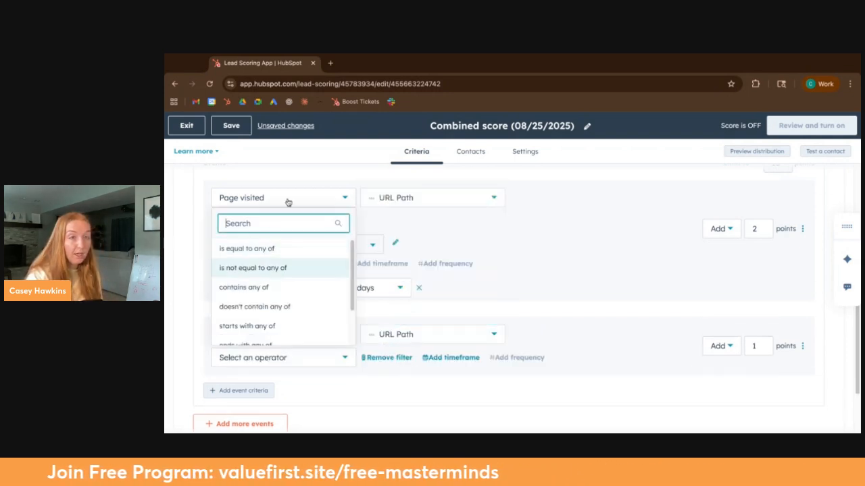
{"action": "left_click", "coordinate": [269, 291]}
{"action": "left_click", "coordinate": [276, 381]}
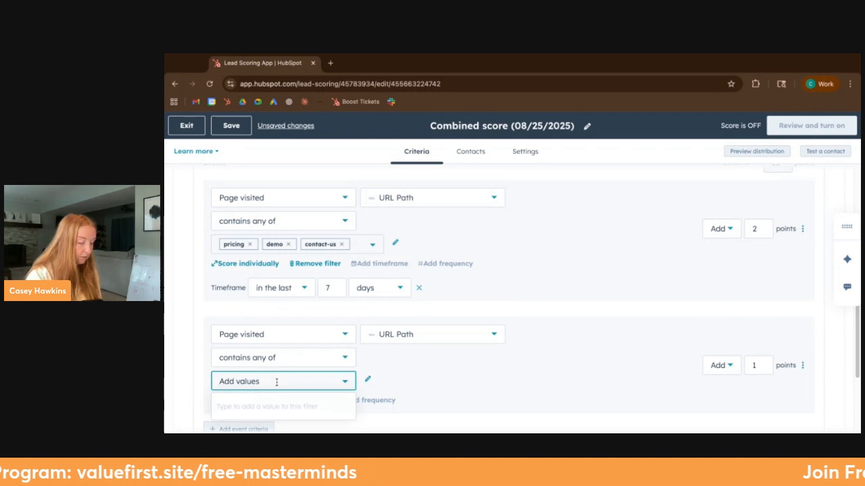
{"action": "type", "text": "/blog"}
{"action": "key", "text": "Return"}
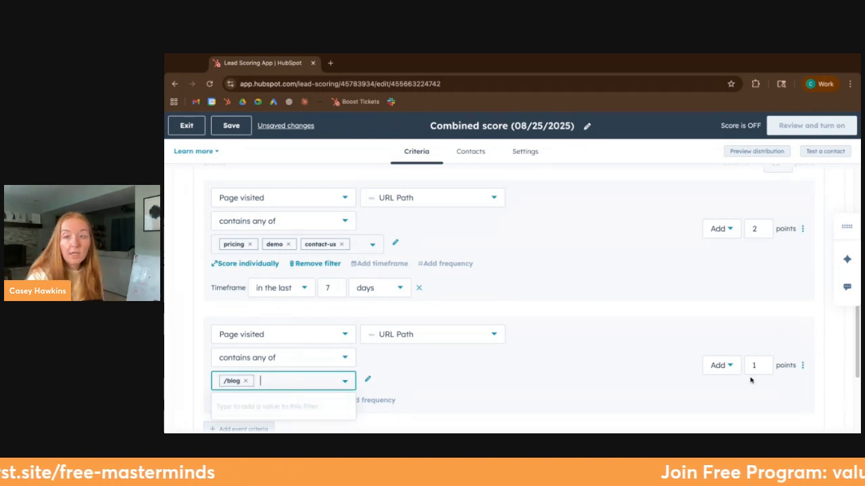
{"action": "left_click", "coordinate": [600, 376]}
Step: Add a timeframe of the last 30 days to the /blog page visit criterion
{"action": "scroll", "coordinate": [739, 289], "scroll_direction": "down", "scroll_amount": 1}
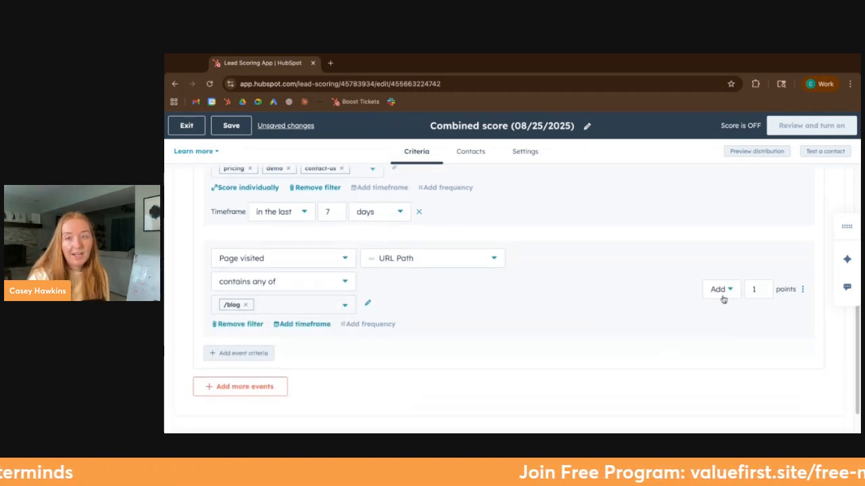
{"action": "left_click", "coordinate": [296, 325]}
{"action": "left_click", "coordinate": [302, 350]}
{"action": "left_click", "coordinate": [299, 265]}
{"action": "left_click", "coordinate": [330, 349]}
{"action": "double_click", "coordinate": [329, 349]}
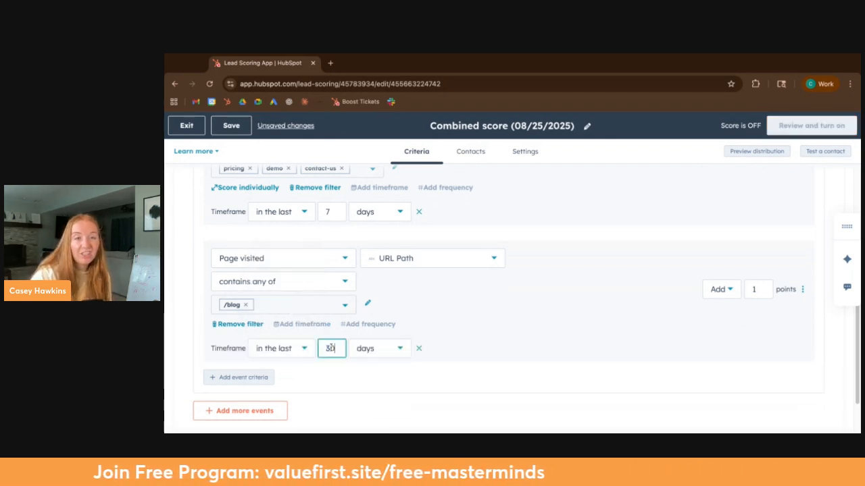
{"action": "left_click", "coordinate": [487, 343]}
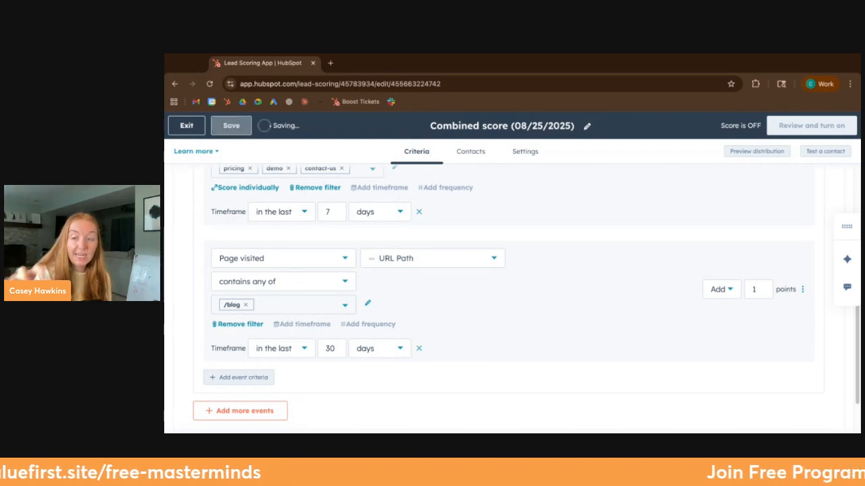
Step: Remove the timeframes from both Page visited criteria
{"action": "scroll", "coordinate": [317, 342], "scroll_direction": "up", "scroll_amount": 2}
{"action": "scroll", "coordinate": [317, 342], "scroll_direction": "up", "scroll_amount": 5}
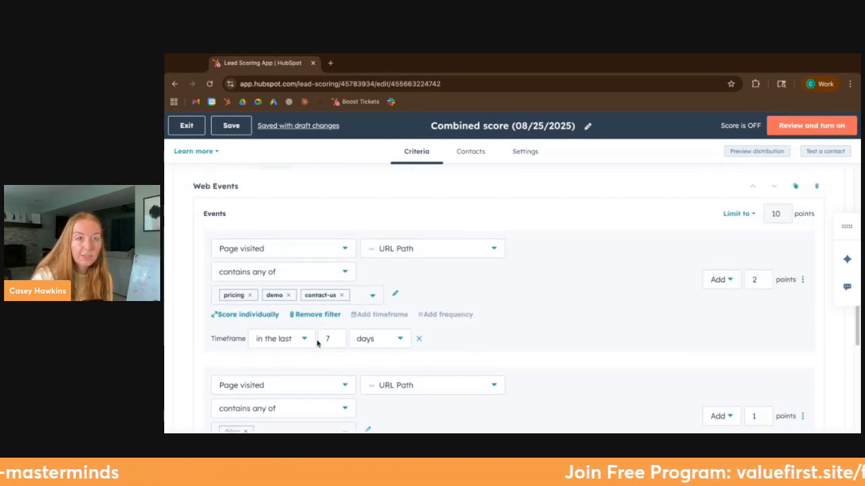
{"action": "scroll", "coordinate": [305, 322], "scroll_direction": "down", "scroll_amount": 5}
{"action": "left_click", "coordinate": [419, 256]}
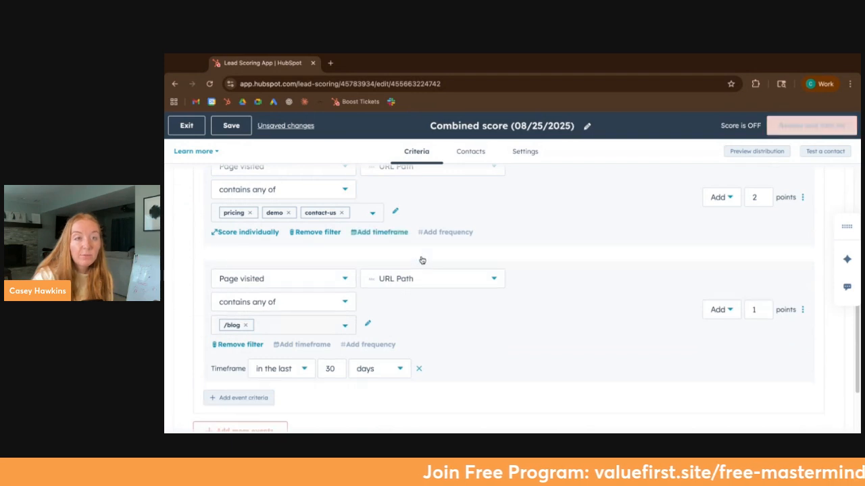
{"action": "left_click", "coordinate": [419, 368]}
{"action": "scroll", "coordinate": [424, 265], "scroll_direction": "up", "scroll_amount": 2}
{"action": "scroll", "coordinate": [423, 265], "scroll_direction": "up", "scroll_amount": 1}
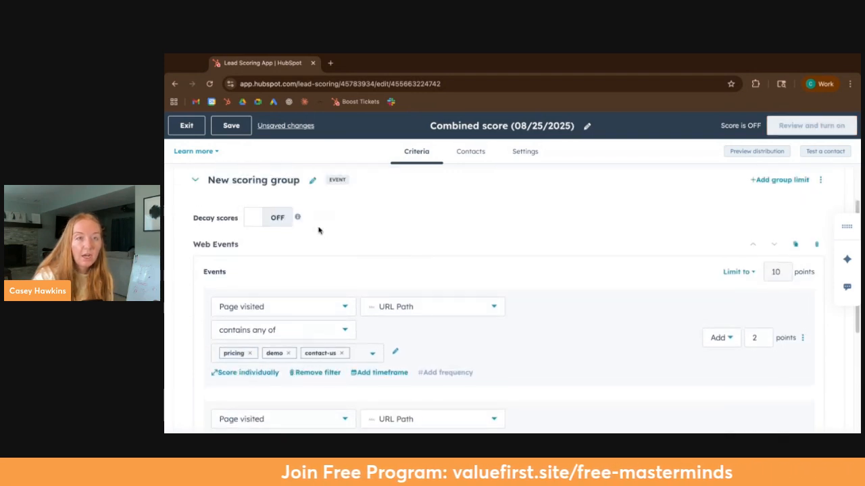
Step: Turn on score decay for the event scoring group, reducing scores by 50% every 1 month
{"action": "left_click", "coordinate": [271, 217]}
{"action": "left_click", "coordinate": [349, 217]}
{"action": "scroll", "coordinate": [361, 292], "scroll_direction": "down", "scroll_amount": 2}
{"action": "scroll", "coordinate": [361, 329], "scroll_direction": "down", "scroll_amount": 1}
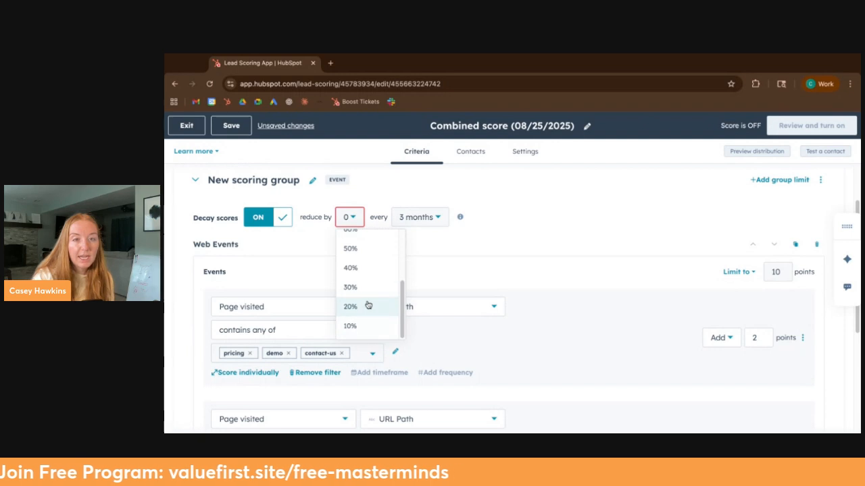
{"action": "scroll", "coordinate": [374, 293], "scroll_direction": "up", "scroll_amount": 2}
{"action": "left_click", "coordinate": [368, 314]}
{"action": "left_click", "coordinate": [426, 217]}
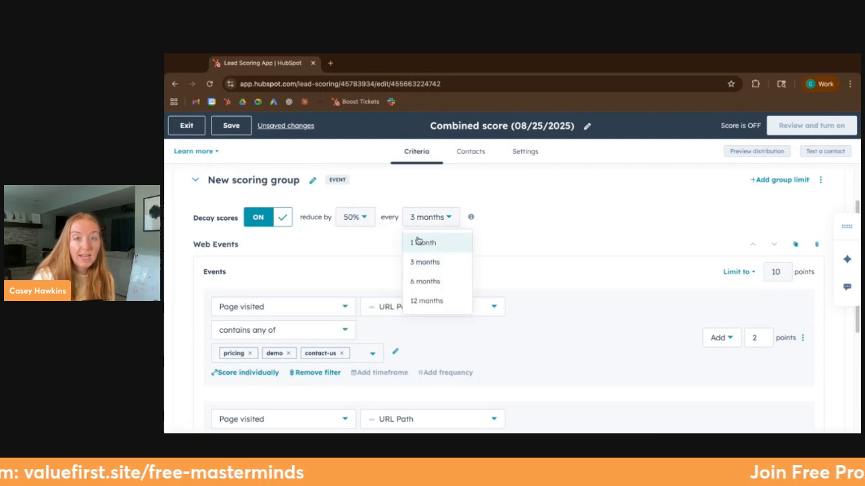
{"action": "left_click", "coordinate": [423, 243]}
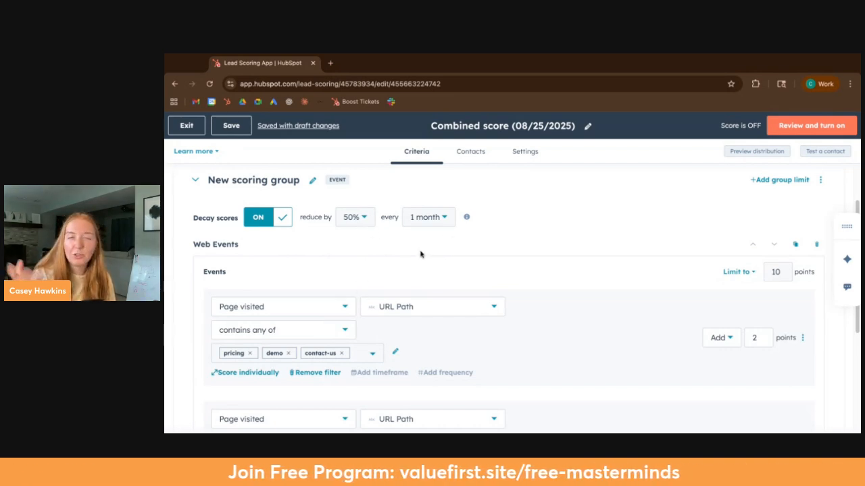
Step: Turn off score decay for the event scoring group
{"action": "scroll", "coordinate": [338, 345], "scroll_direction": "down", "scroll_amount": 1}
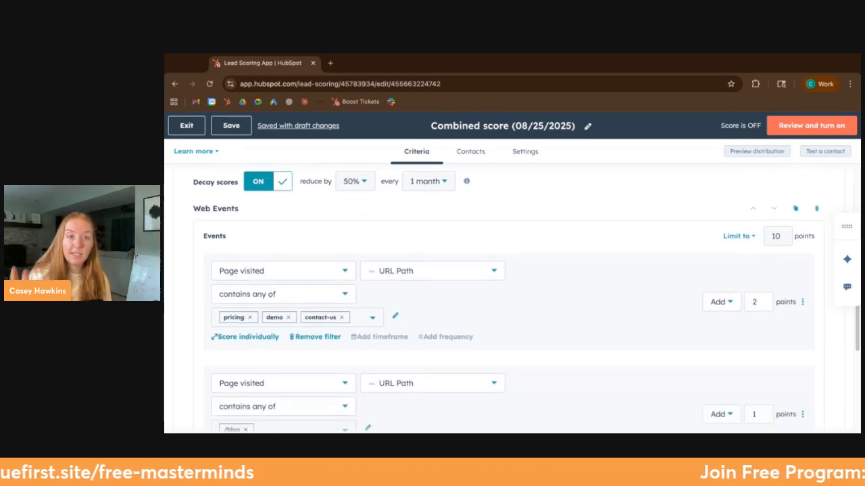
{"action": "scroll", "coordinate": [268, 230], "scroll_direction": "up", "scroll_amount": 1}
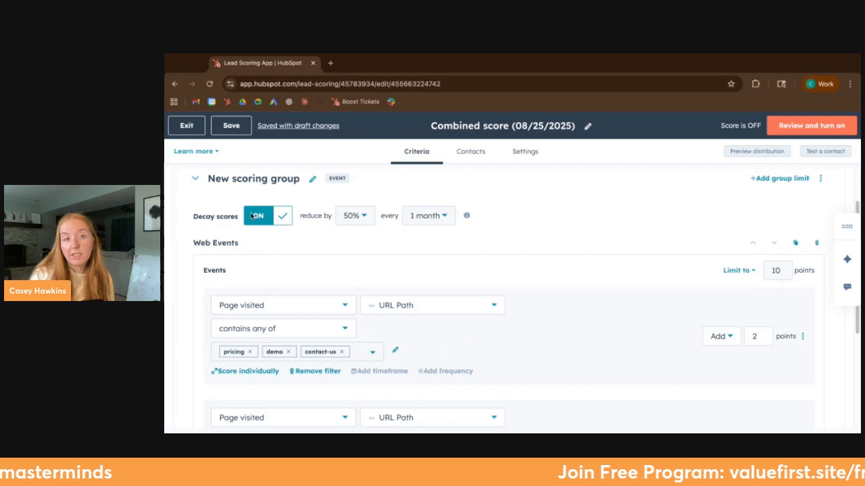
{"action": "left_click", "coordinate": [278, 215]}
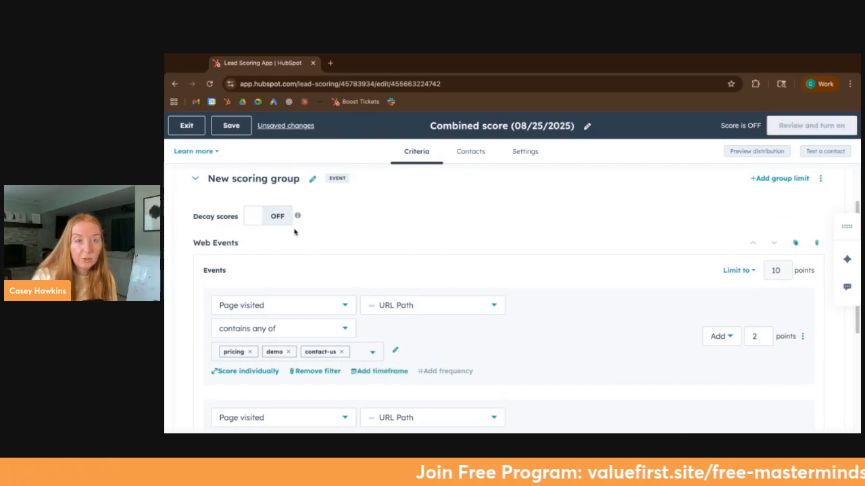
Step: Examine the event categories that can be added to the event scoring group, from Ads through Workflows
{"action": "scroll", "coordinate": [274, 307], "scroll_direction": "down", "scroll_amount": 5}
{"action": "scroll", "coordinate": [309, 336], "scroll_direction": "up", "scroll_amount": 5}
{"action": "scroll", "coordinate": [283, 351], "scroll_direction": "down", "scroll_amount": 5}
{"action": "left_click", "coordinate": [247, 351]}
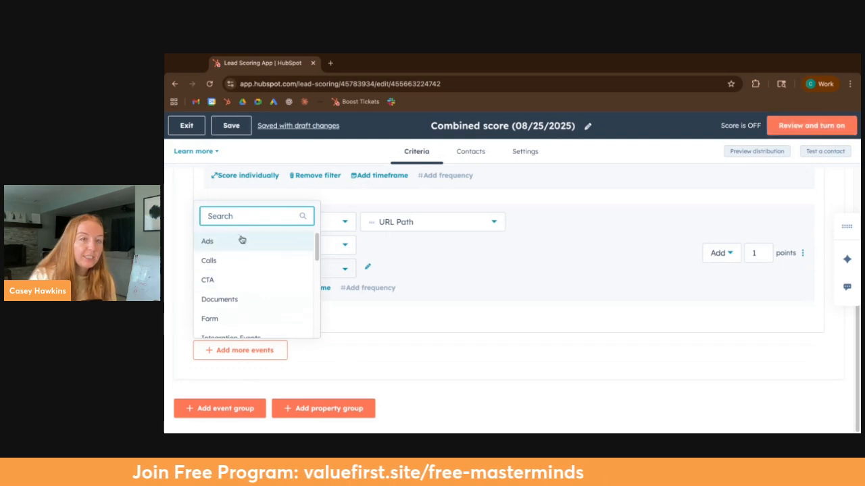
{"action": "scroll", "coordinate": [263, 317], "scroll_direction": "down", "scroll_amount": 3}
{"action": "scroll", "coordinate": [238, 317], "scroll_direction": "down", "scroll_amount": 4}
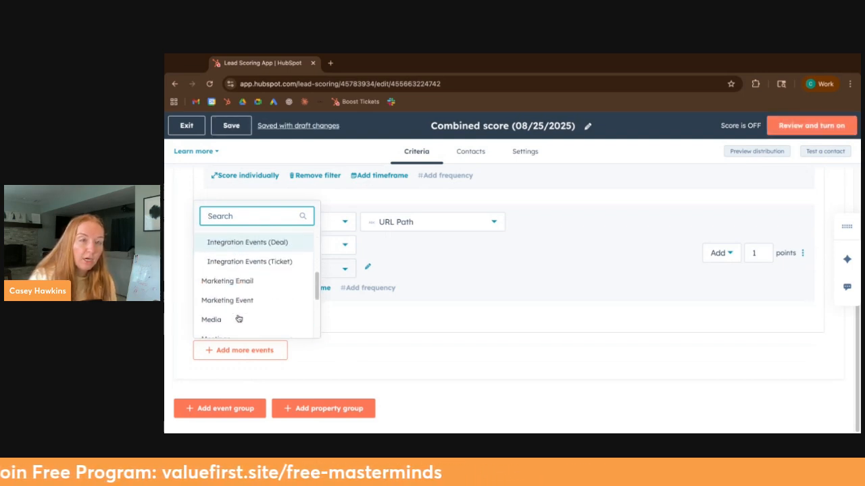
{"action": "scroll", "coordinate": [230, 323], "scroll_direction": "up", "scroll_amount": 3}
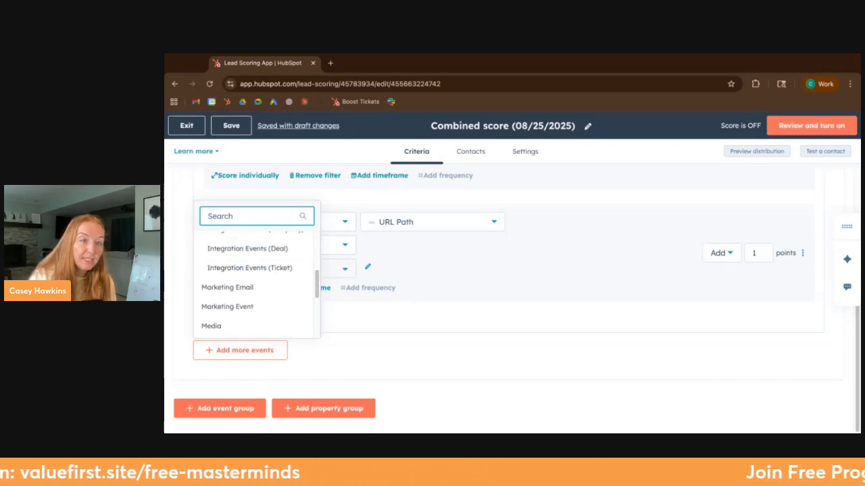
{"action": "scroll", "coordinate": [229, 322], "scroll_direction": "down", "scroll_amount": 1}
{"action": "scroll", "coordinate": [228, 329], "scroll_direction": "up", "scroll_amount": 2}
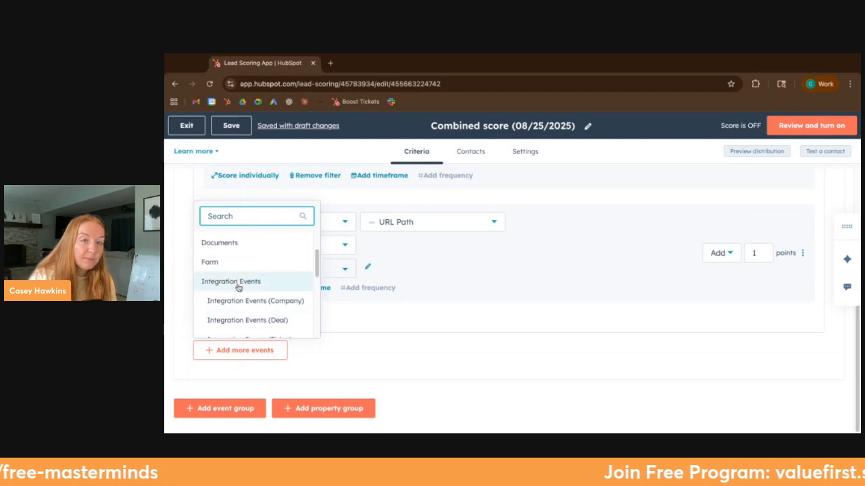
{"action": "scroll", "coordinate": [237, 274], "scroll_direction": "down", "scroll_amount": 3}
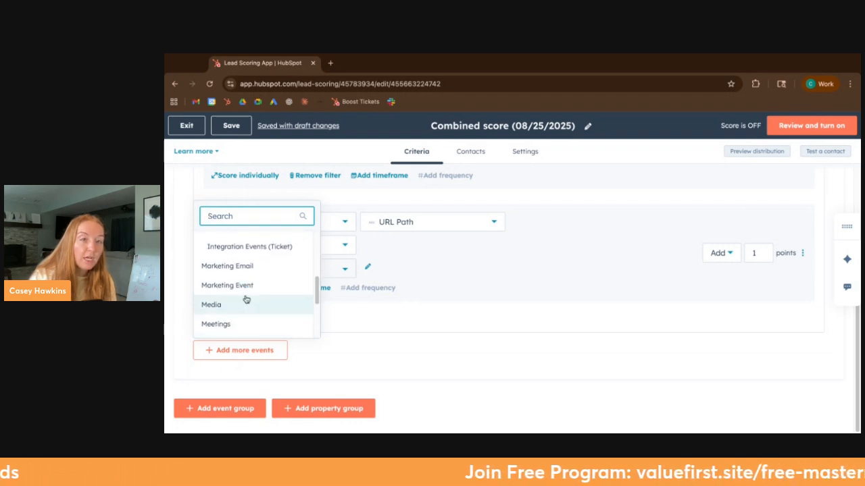
{"action": "scroll", "coordinate": [248, 300], "scroll_direction": "down", "scroll_amount": 1}
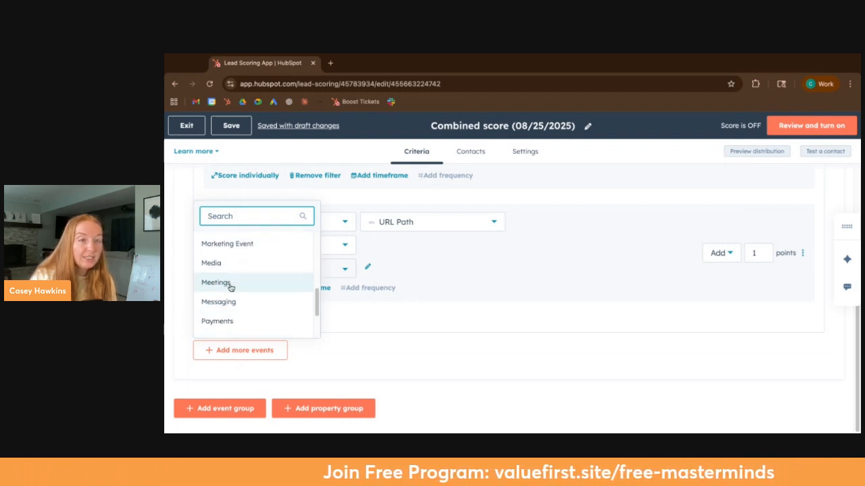
{"action": "scroll", "coordinate": [220, 288], "scroll_direction": "down", "scroll_amount": 1}
{"action": "scroll", "coordinate": [223, 277], "scroll_direction": "down", "scroll_amount": 3}
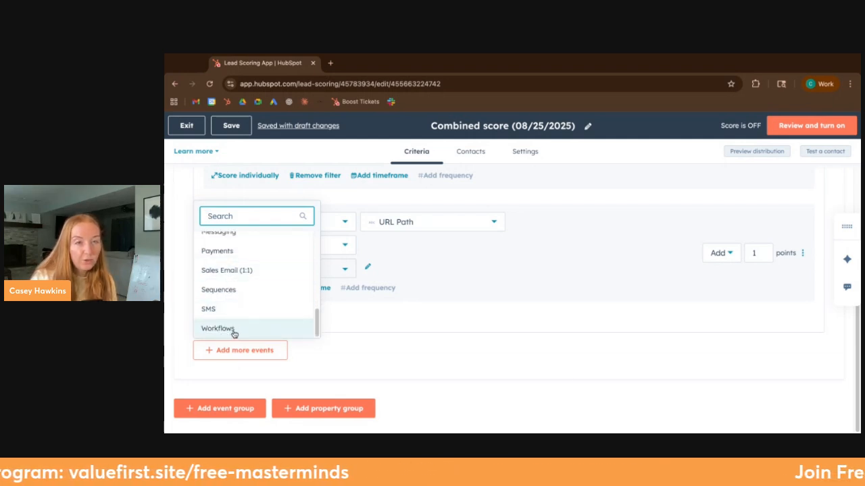
{"action": "left_click", "coordinate": [382, 366]}
{"action": "scroll", "coordinate": [358, 361], "scroll_direction": "up", "scroll_amount": 5}
{"action": "scroll", "coordinate": [372, 376], "scroll_direction": "down", "scroll_amount": 5}
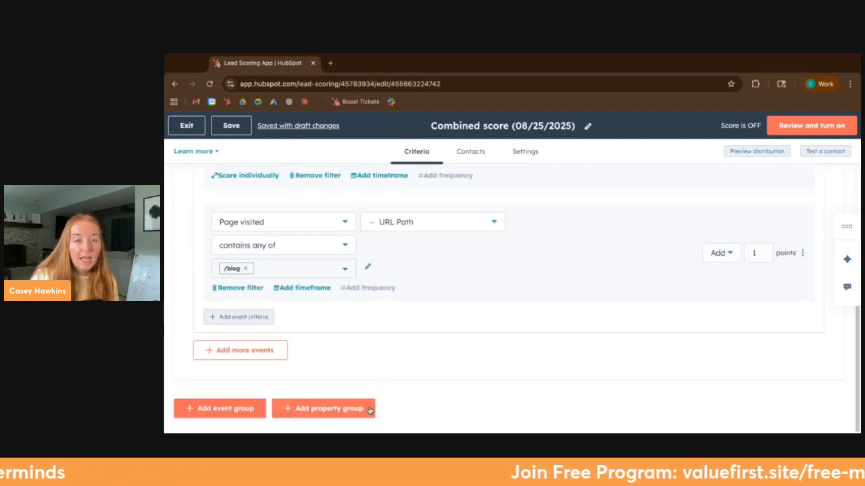
Step: Add a property group to the score and add the Contact object to it
{"action": "left_click", "coordinate": [327, 404]}
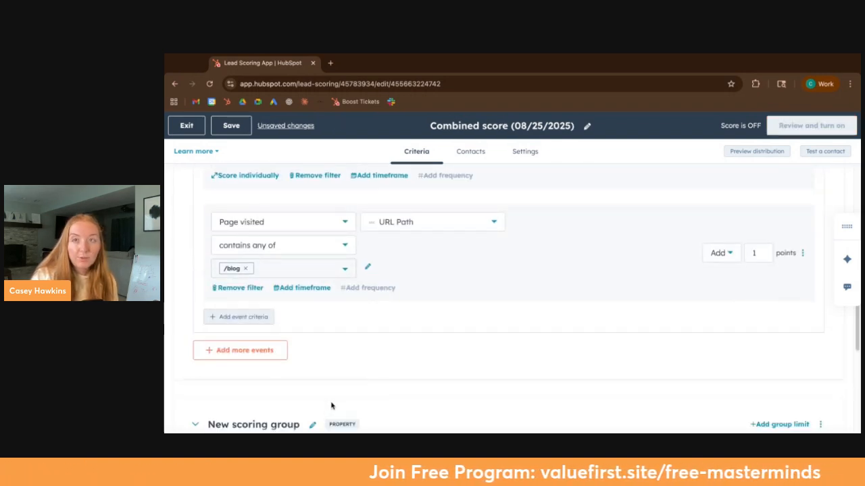
{"action": "scroll", "coordinate": [341, 398], "scroll_direction": "down", "scroll_amount": 2}
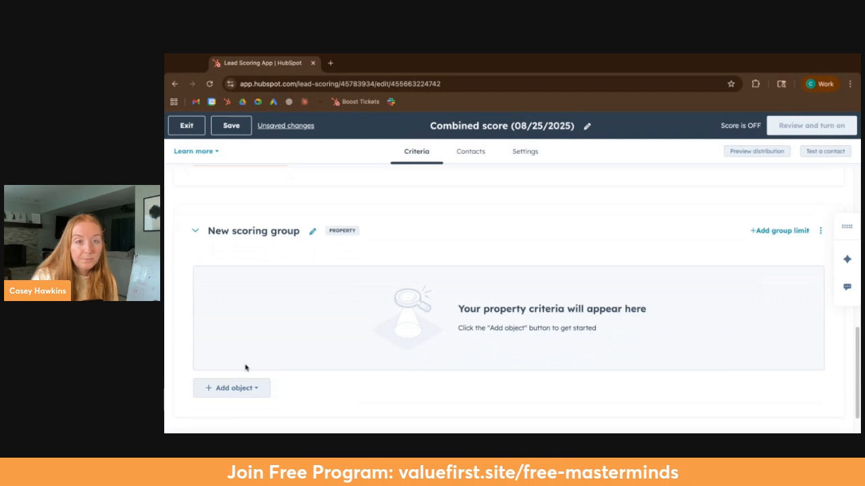
{"action": "left_click", "coordinate": [230, 389]}
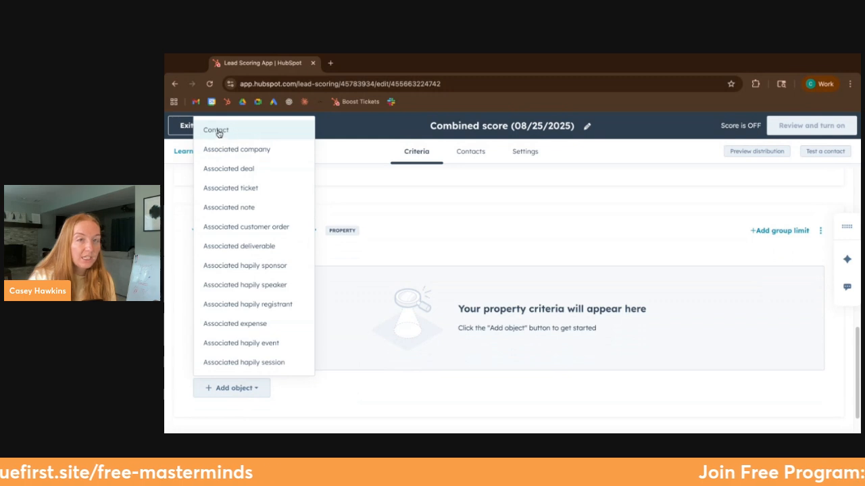
{"action": "left_click", "coordinate": [263, 129]}
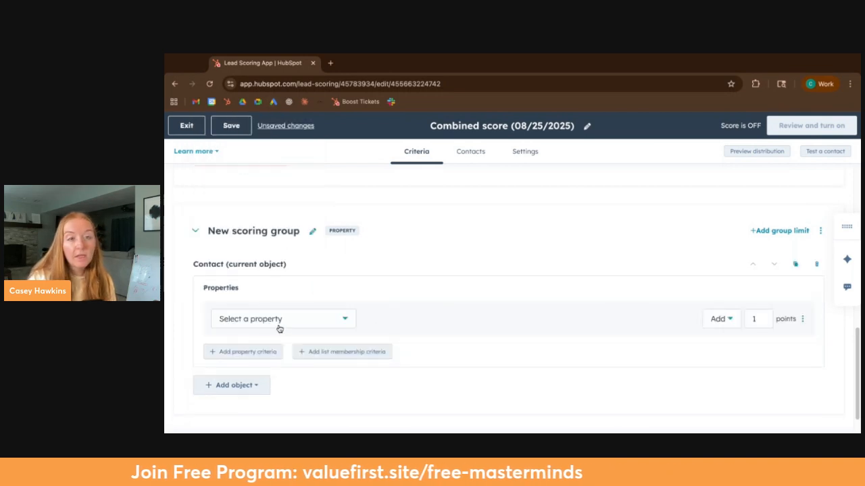
Step: Set the Contact property criterion to Job title with the operator contains any of
{"action": "left_click", "coordinate": [280, 327]}
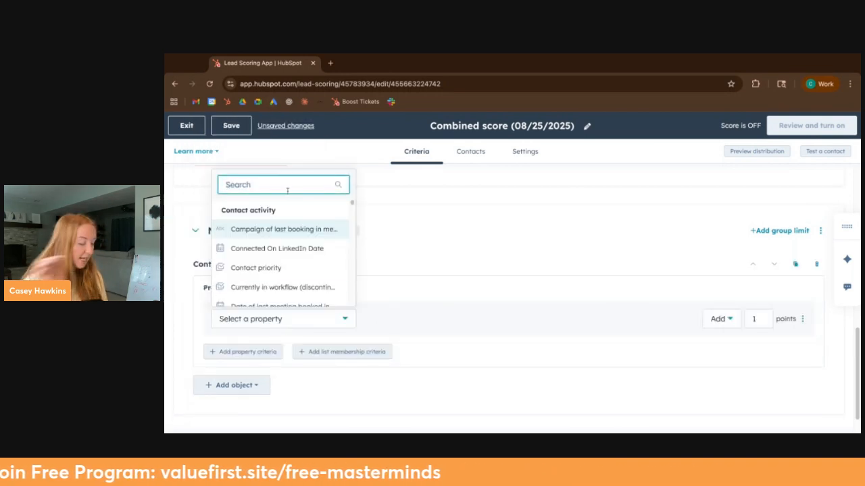
{"action": "type", "text": "job"}
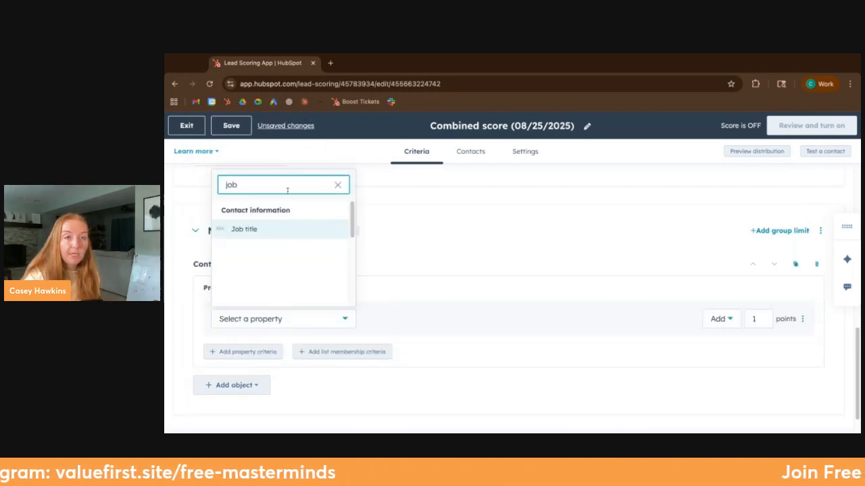
{"action": "left_click", "coordinate": [268, 233]}
{"action": "left_click", "coordinate": [382, 318]}
{"action": "left_click", "coordinate": [427, 249]}
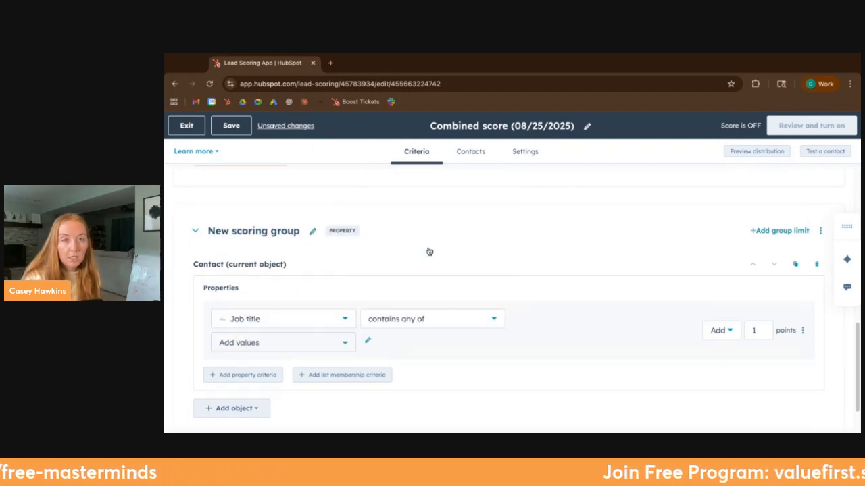
Step: Add HubSpot superstar as the value of the Job title criterion
{"action": "left_click", "coordinate": [229, 346]}
{"action": "type", "text": "HuBS[p"}
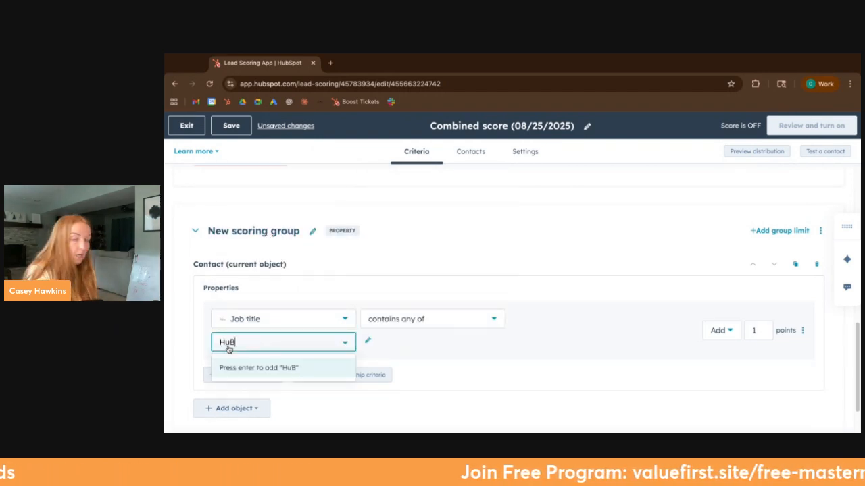
{"action": "key", "text": "BackSpace"}
{"action": "key", "text": "BackSpace"}
{"action": "key", "text": "BackSpace"}
{"action": "key", "text": "BackSpace"}
{"action": "type", "text": "bSpot superstar"}
{"action": "key", "text": "Return"}
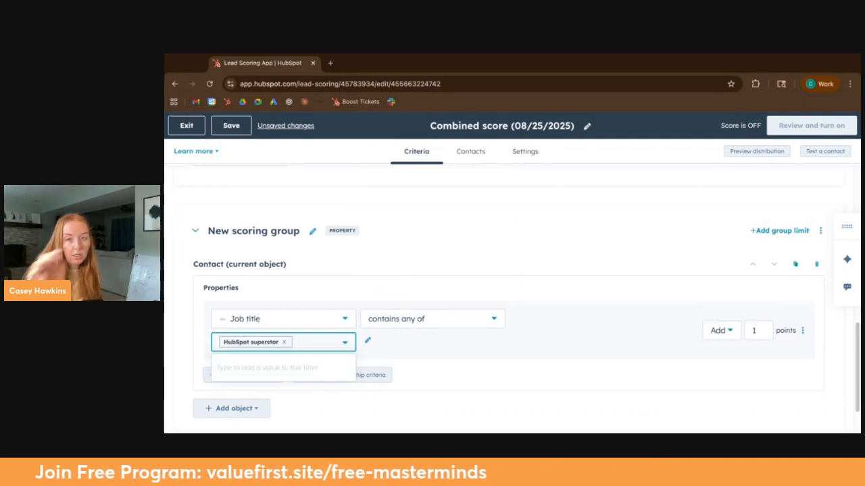
Step: Set the Job title criterion to add 100 points
{"action": "left_click", "coordinate": [754, 330]}
{"action": "type", "text": "00"}
{"action": "left_click", "coordinate": [672, 265]}
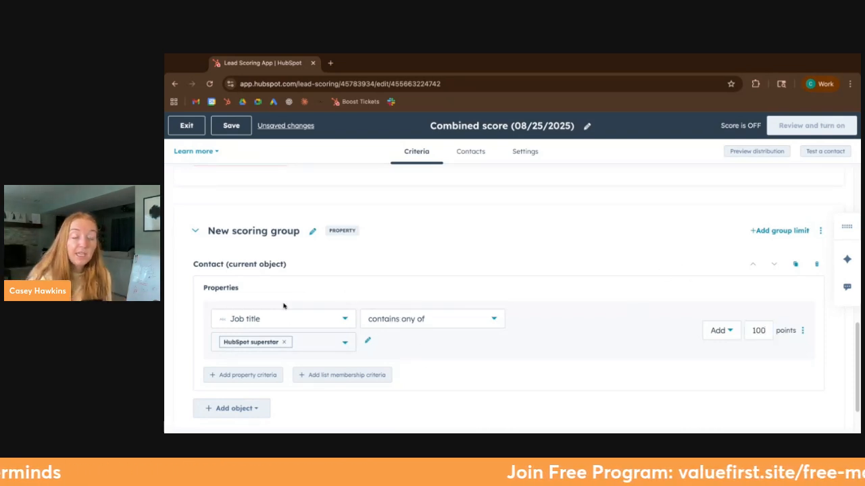
Step: Examine the comparison operators available for the Job title criterion
{"action": "left_click", "coordinate": [400, 326]}
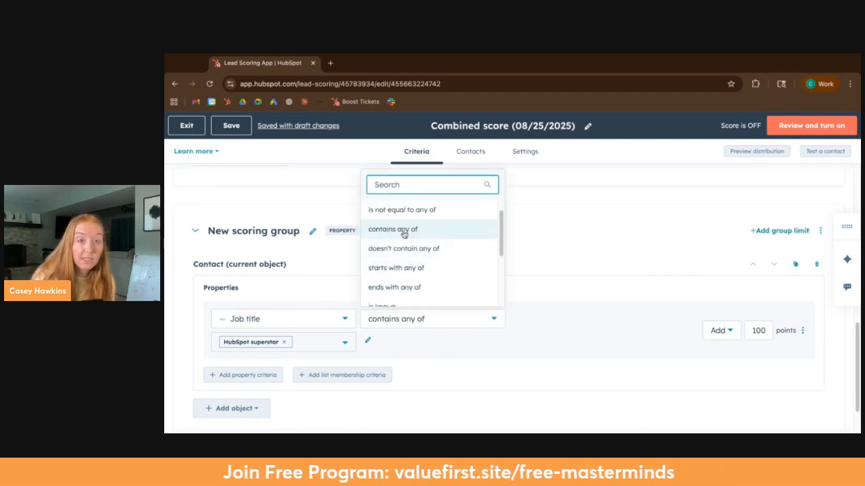
{"action": "scroll", "coordinate": [397, 268], "scroll_direction": "down", "scroll_amount": 1}
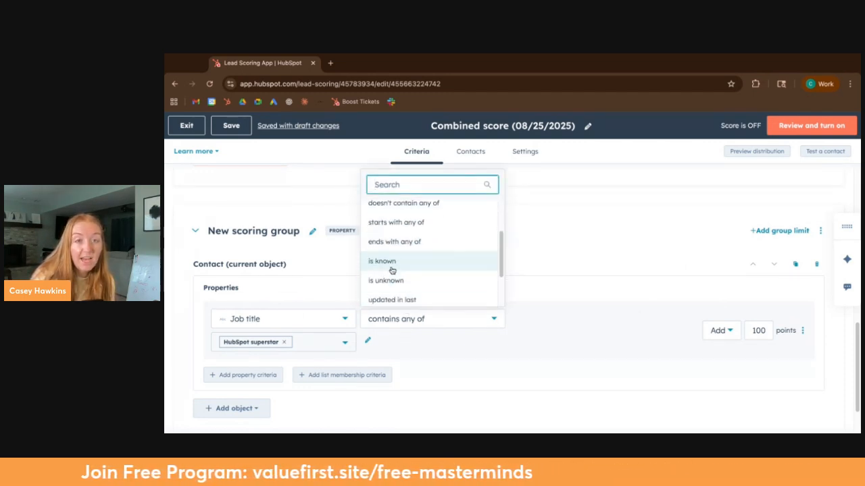
{"action": "left_click", "coordinate": [586, 287]}
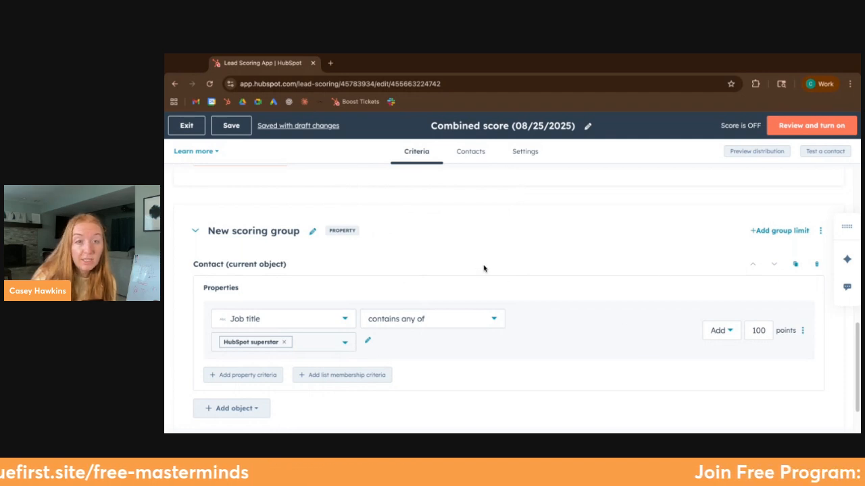
Step: Add a group limit to the property scoring group
{"action": "scroll", "coordinate": [444, 339], "scroll_direction": "up", "scroll_amount": 6}
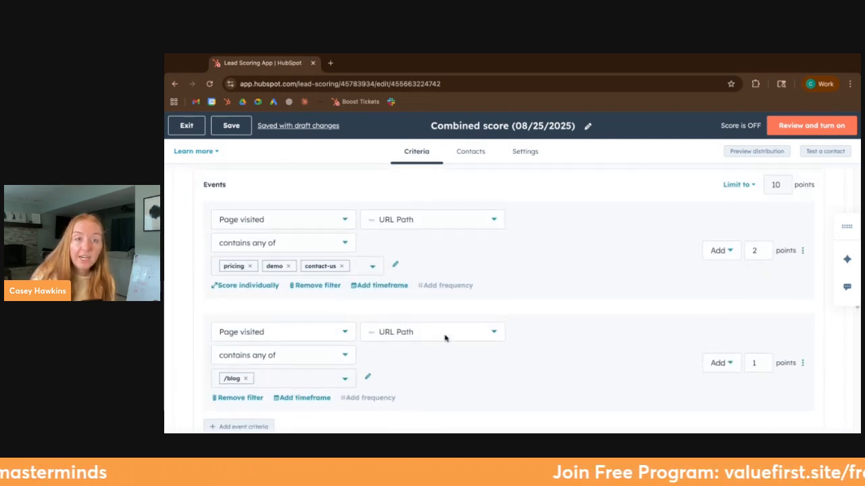
{"action": "scroll", "coordinate": [399, 306], "scroll_direction": "down", "scroll_amount": 7}
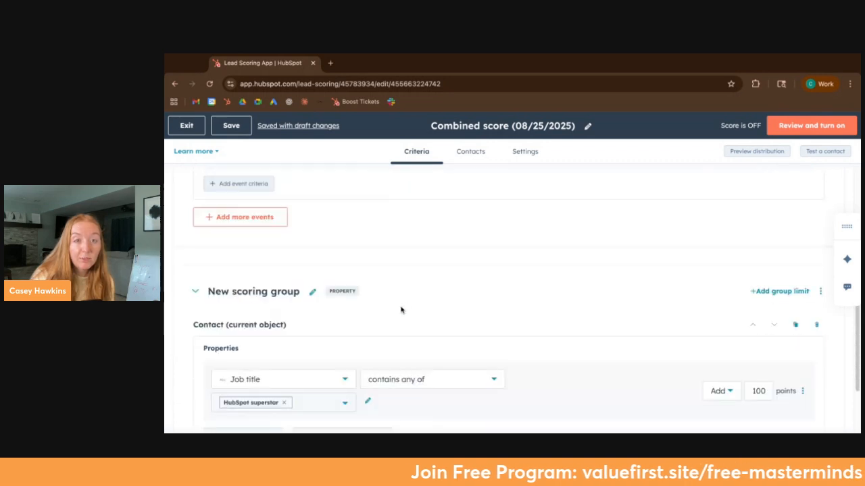
{"action": "scroll", "coordinate": [400, 307], "scroll_direction": "down", "scroll_amount": 1}
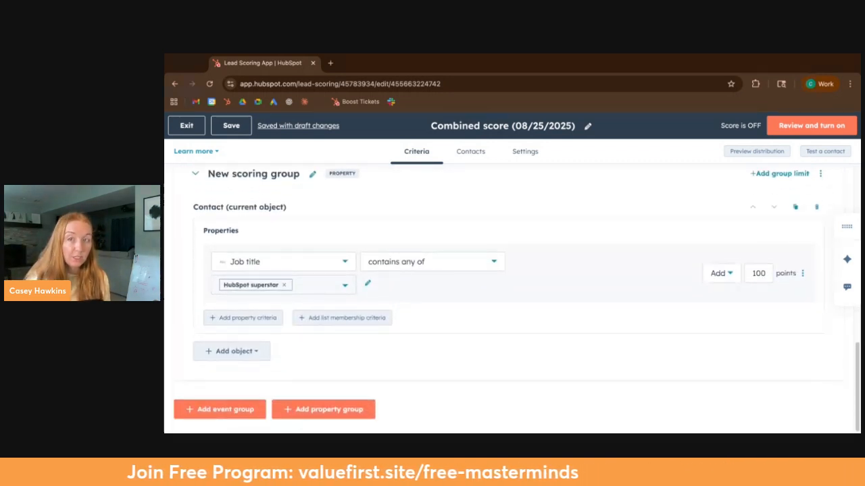
{"action": "scroll", "coordinate": [327, 405], "scroll_direction": "up", "scroll_amount": 1}
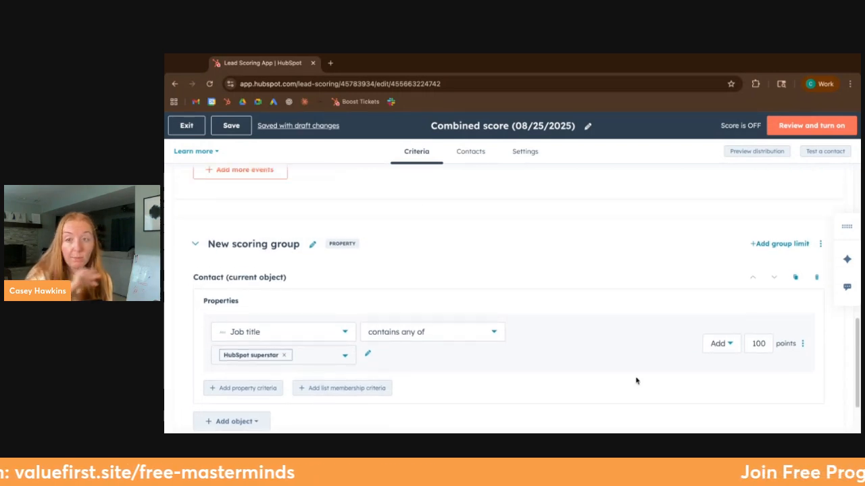
{"action": "left_click", "coordinate": [774, 244]}
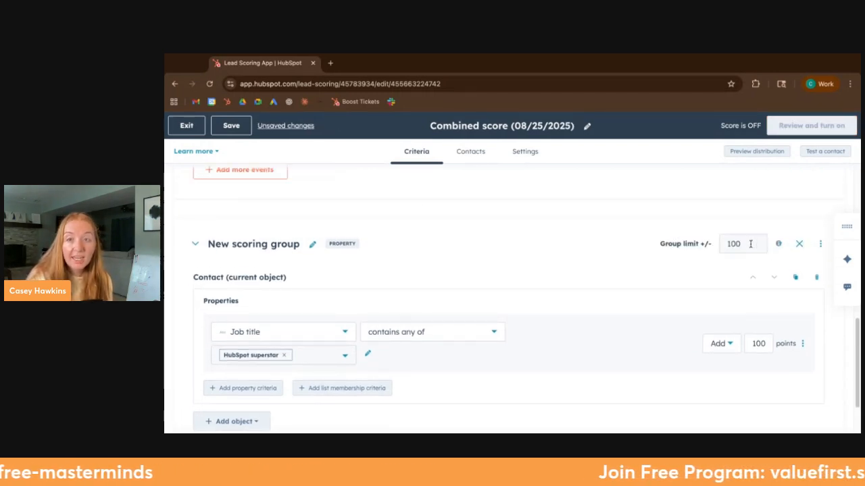
Step: Add a group limit to the event scoring group and set it to 50 points
{"action": "scroll", "coordinate": [741, 253], "scroll_direction": "up", "scroll_amount": 5}
{"action": "scroll", "coordinate": [741, 254], "scroll_direction": "up", "scroll_amount": 2}
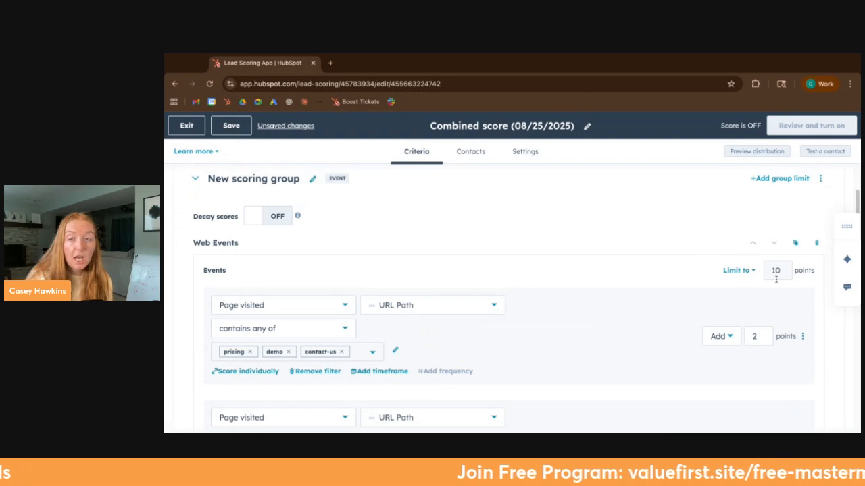
{"action": "left_click", "coordinate": [776, 251]}
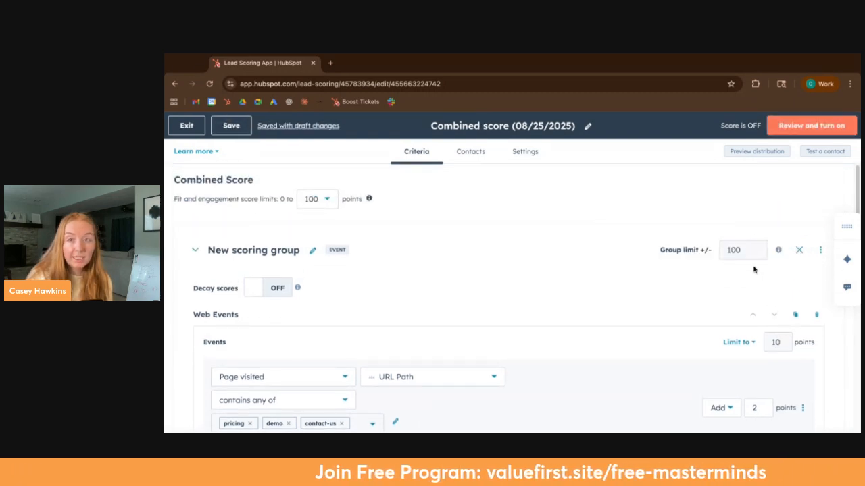
{"action": "double_click", "coordinate": [735, 251]}
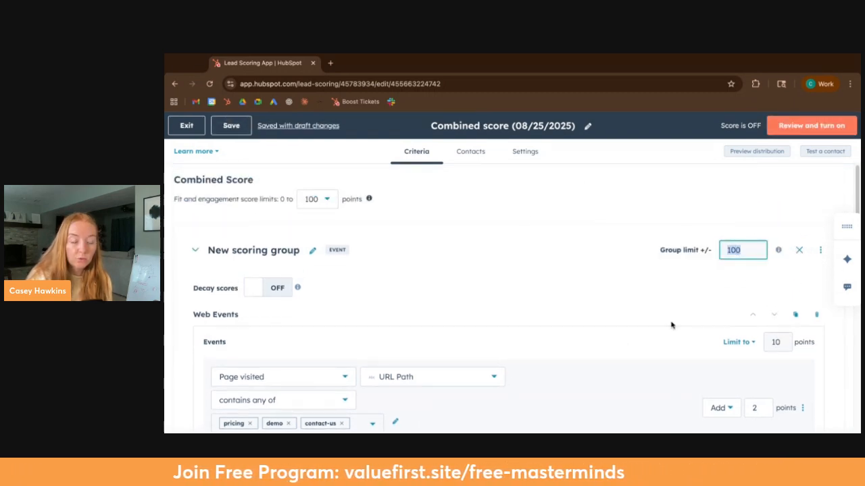
{"action": "type", "text": "50"}
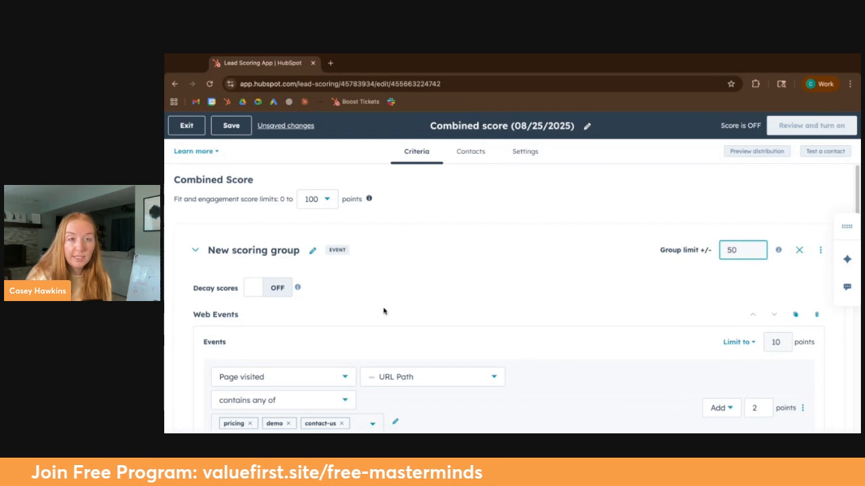
{"action": "left_click", "coordinate": [382, 311]}
Step: Add a Form events section to the event scoring group and choose Form submissions - Main as its event
{"action": "scroll", "coordinate": [382, 311], "scroll_direction": "down", "scroll_amount": 2}
{"action": "scroll", "coordinate": [383, 310], "scroll_direction": "down", "scroll_amount": 2}
{"action": "left_click", "coordinate": [271, 344]}
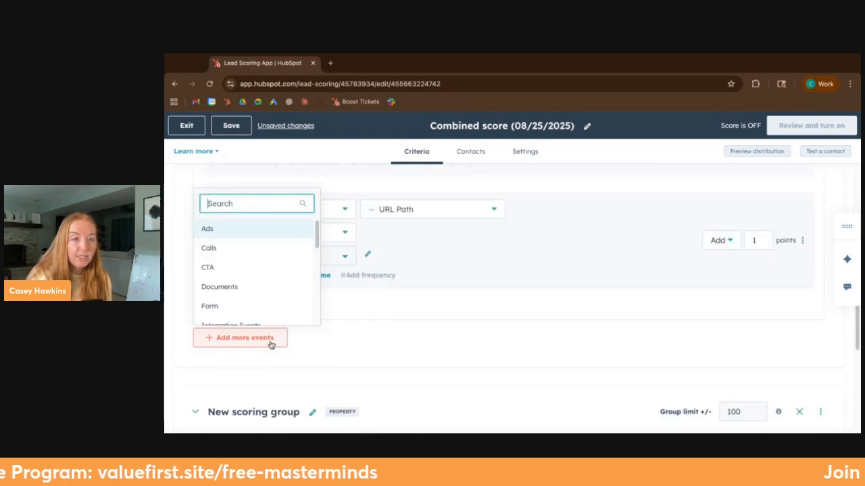
{"action": "left_click", "coordinate": [255, 302]}
{"action": "scroll", "coordinate": [256, 324], "scroll_direction": "up", "scroll_amount": 1}
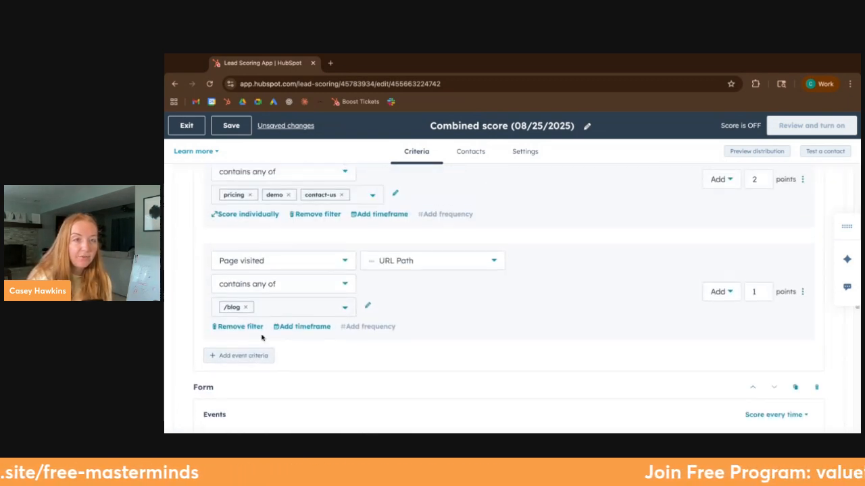
{"action": "scroll", "coordinate": [257, 357], "scroll_direction": "down", "scroll_amount": 2}
{"action": "left_click", "coordinate": [265, 323]}
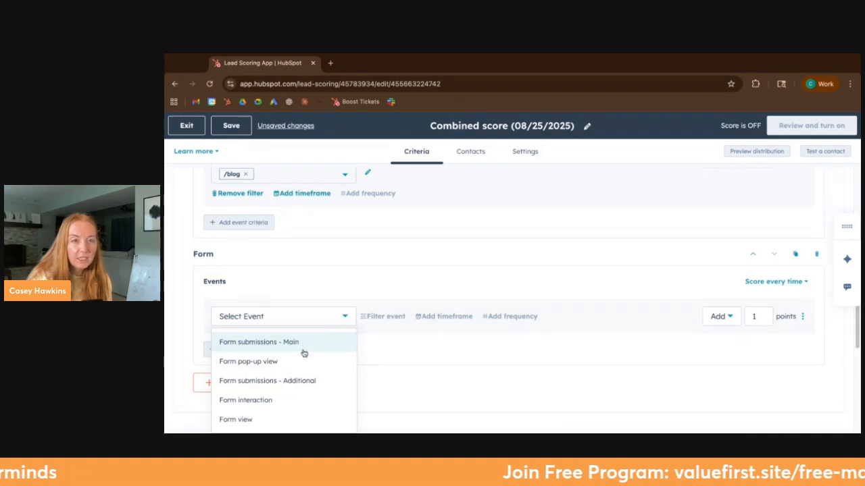
{"action": "left_click", "coordinate": [299, 351]}
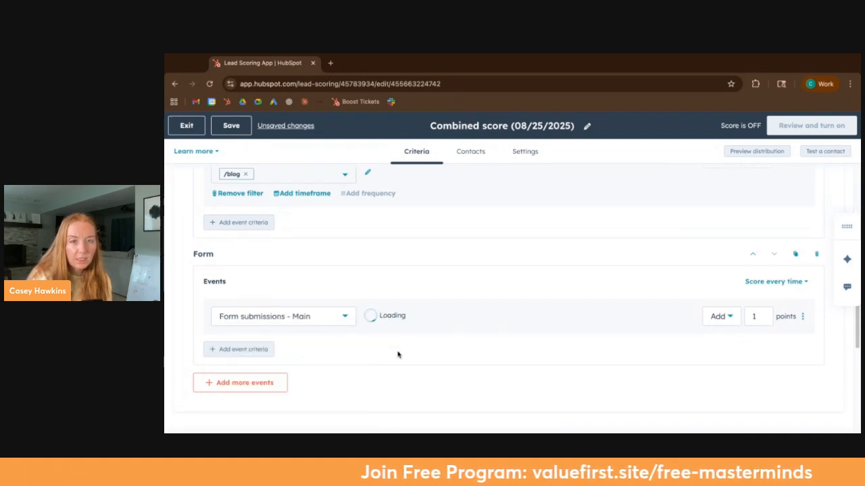
Step: Filter the form submission event to Form name is any of Session Registration Form
{"action": "left_click", "coordinate": [405, 323]}
{"action": "scroll", "coordinate": [421, 245], "scroll_direction": "down", "scroll_amount": 3}
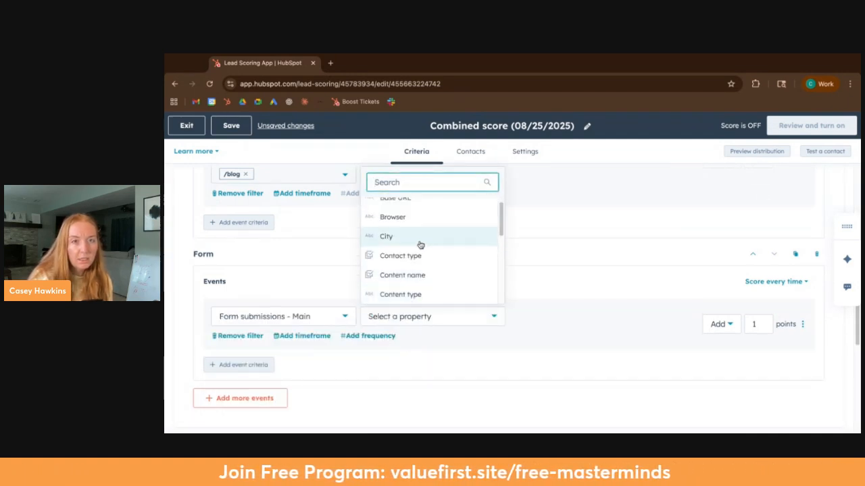
{"action": "scroll", "coordinate": [411, 265], "scroll_direction": "down", "scroll_amount": 1}
{"action": "left_click", "coordinate": [409, 262]}
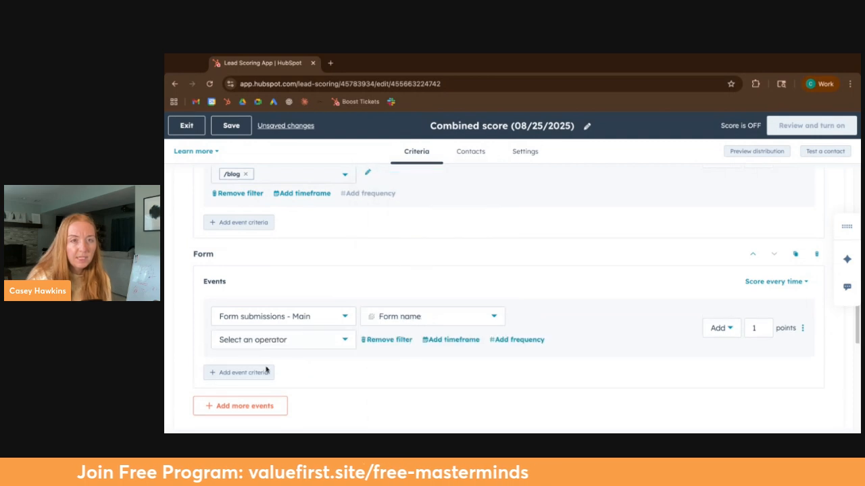
{"action": "left_click", "coordinate": [268, 346]}
{"action": "left_click", "coordinate": [260, 258]}
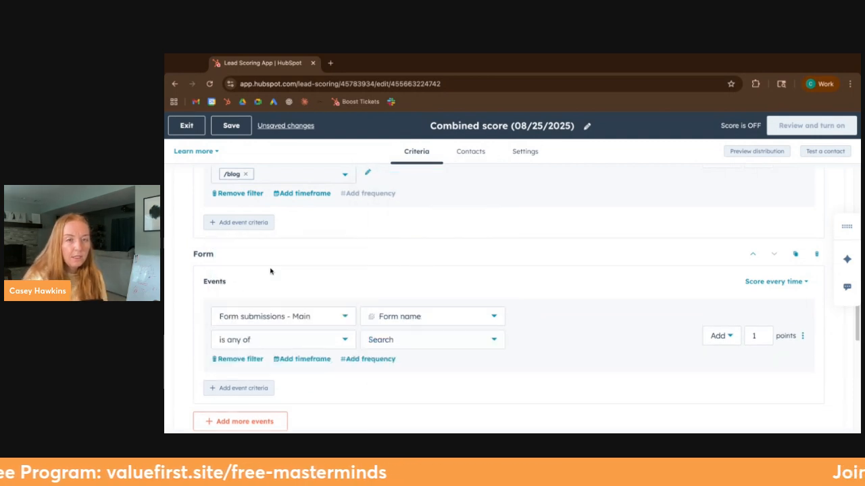
{"action": "left_click", "coordinate": [375, 345]}
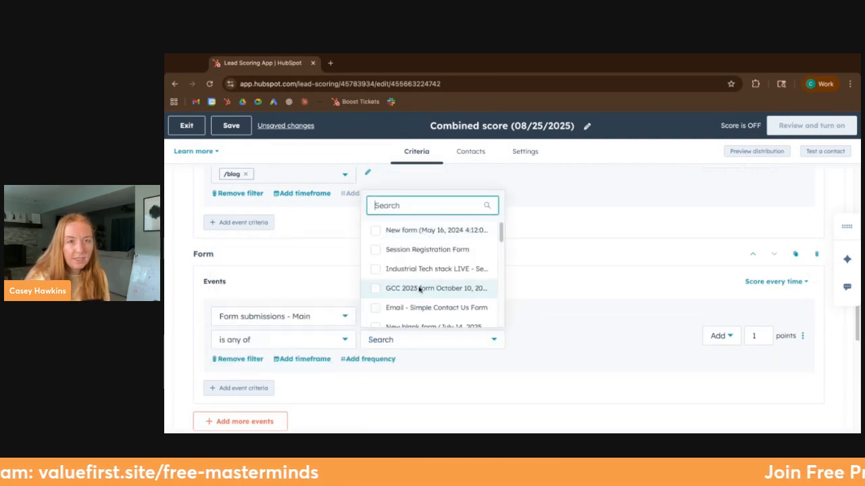
{"action": "left_click", "coordinate": [419, 249]}
Step: Set the form submission criterion to add 50 points
{"action": "left_click", "coordinate": [764, 335]}
{"action": "double_click", "coordinate": [758, 335]}
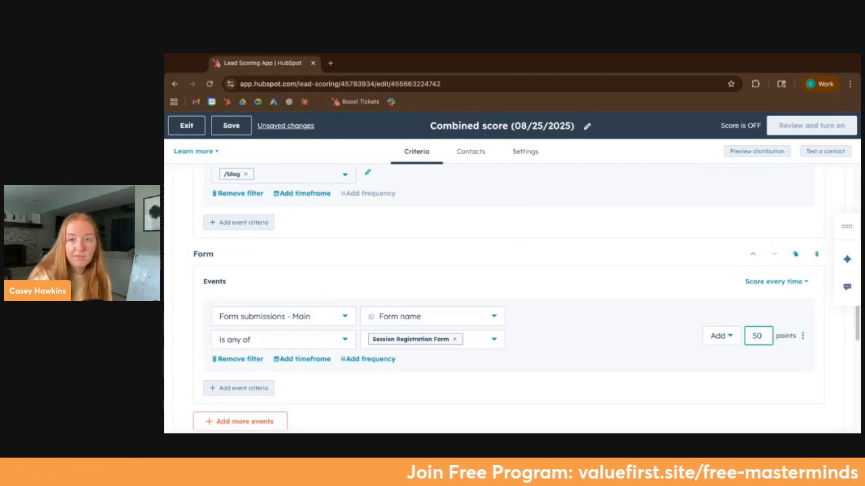
{"action": "left_click", "coordinate": [556, 299]}
Step: Rename the event scoring group as Engaement
{"action": "scroll", "coordinate": [656, 351], "scroll_direction": "up", "scroll_amount": 10}
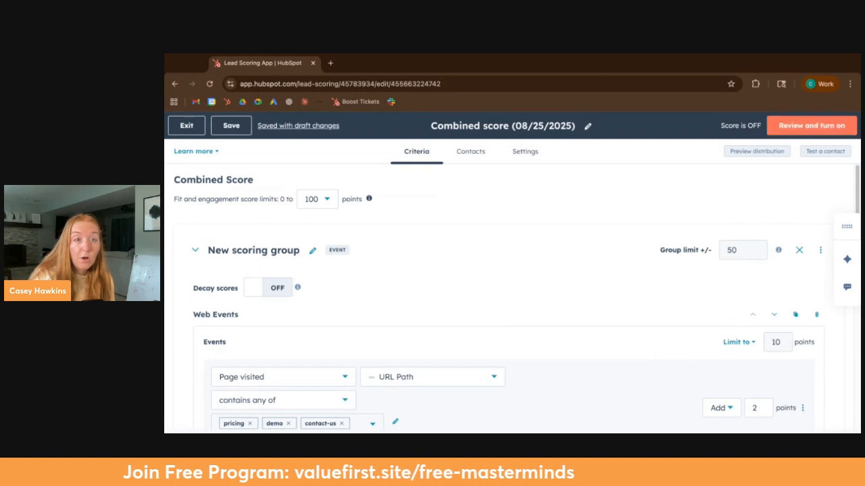
{"action": "left_click", "coordinate": [252, 251]}
{"action": "type", "text": "Engagem"}
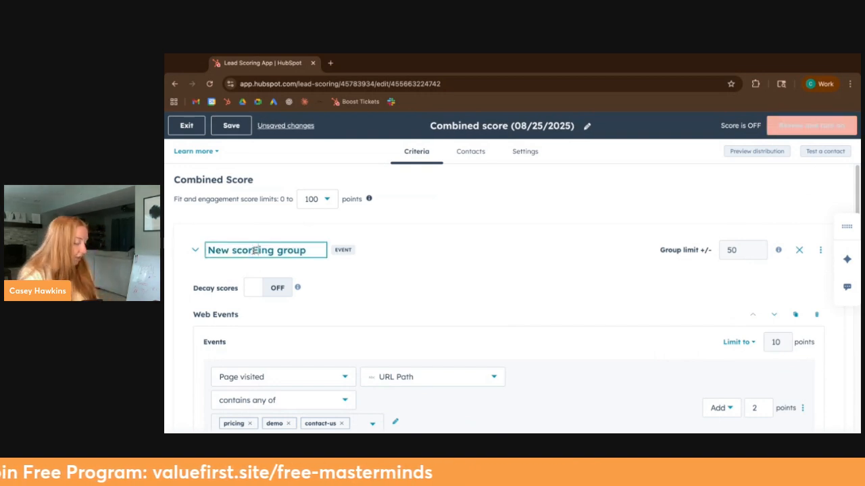
{"action": "key", "text": "ctrl+a"}
{"action": "type", "text": "Engagement"}
{"action": "double_click", "coordinate": [229, 250]}
{"action": "type", "text": "Engagement"}
Step: Rename the property scoring group as Fit Score
{"action": "scroll", "coordinate": [687, 289], "scroll_direction": "down", "scroll_amount": 10}
{"action": "scroll", "coordinate": [692, 300], "scroll_direction": "down", "scroll_amount": 3}
{"action": "triple_click", "coordinate": [684, 194]}
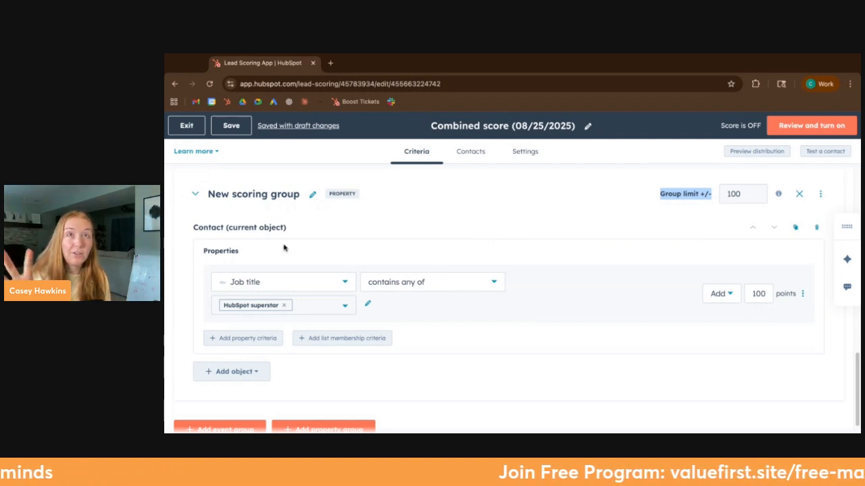
{"action": "left_click", "coordinate": [271, 194]}
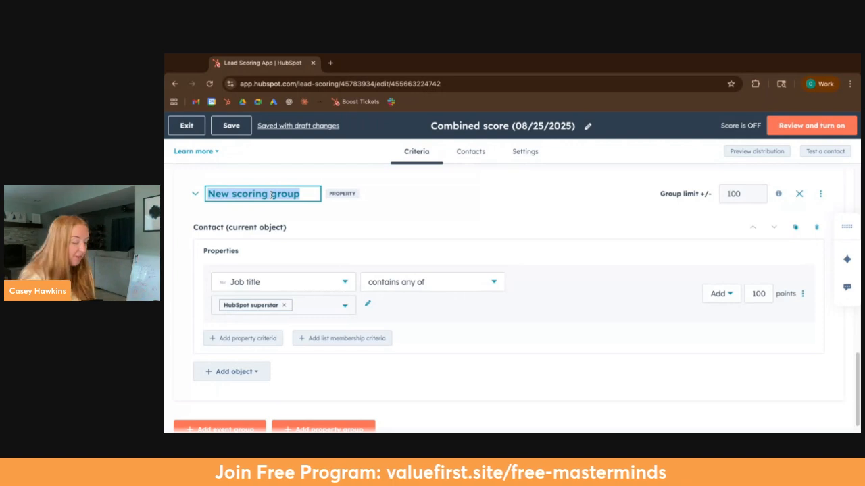
{"action": "type", "text": "Propert"}
{"action": "key", "text": "BackSpace"}
{"action": "key", "text": "BackSpace"}
{"action": "key", "text": "BackSpace"}
{"action": "key", "text": "BackSpace"}
{"action": "key", "text": "BackSpace"}
{"action": "key", "text": "BackSpace"}
{"action": "key", "text": "BackSpace"}
{"action": "type", "text": "Fit Score"}
{"action": "key", "text": "Return"}
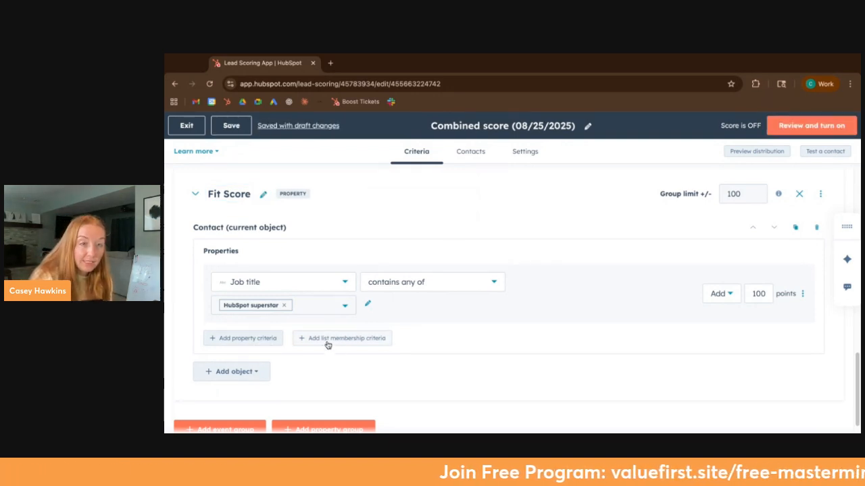
Step: Add the associated company object to the Fit Score group and choose its Country/Region property as the criterion
{"action": "left_click", "coordinate": [228, 377]}
{"action": "left_click", "coordinate": [326, 156]}
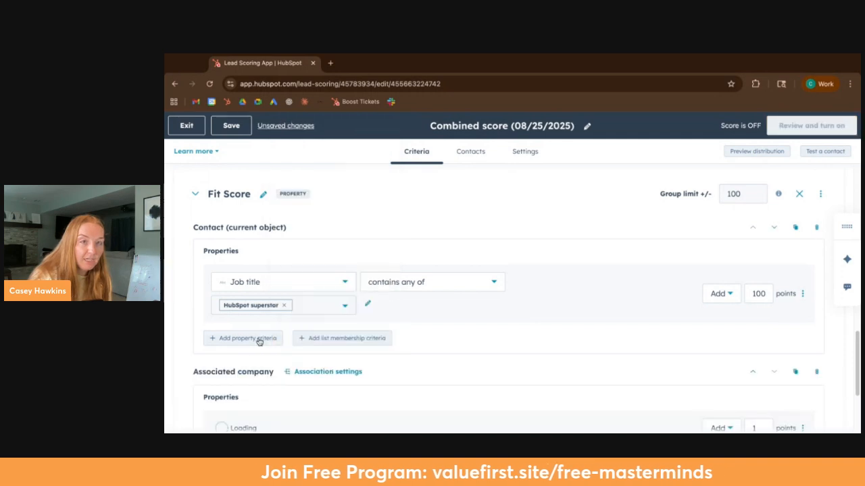
{"action": "scroll", "coordinate": [263, 338], "scroll_direction": "down", "scroll_amount": 3}
{"action": "left_click", "coordinate": [258, 285]}
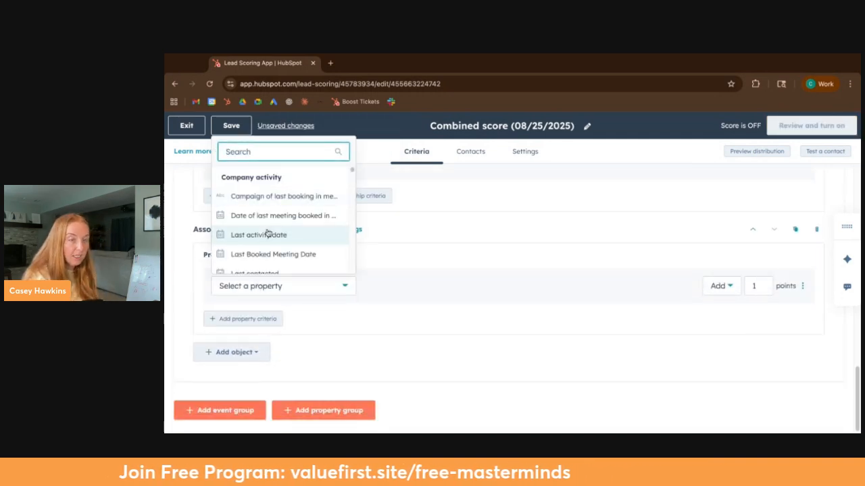
{"action": "type", "text": "count"}
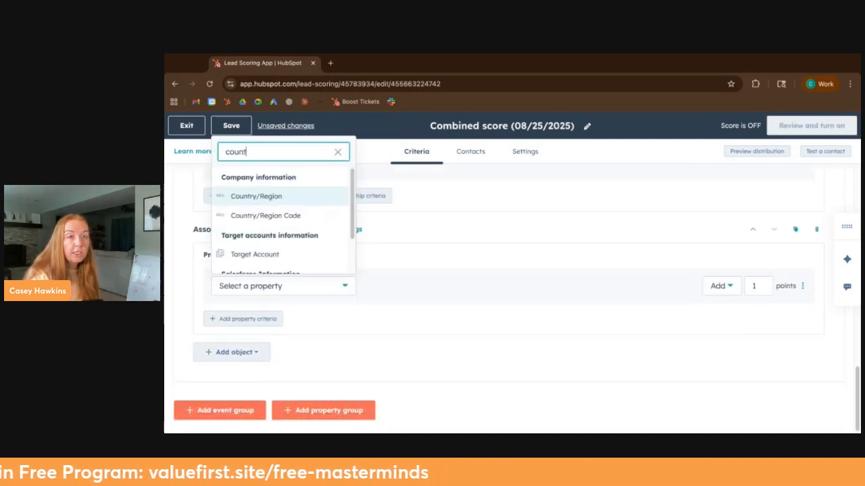
{"action": "left_click", "coordinate": [287, 196]}
Step: Set the comparison operator of the Country/Region criterion to is equal to any of
{"action": "left_click", "coordinate": [381, 292]}
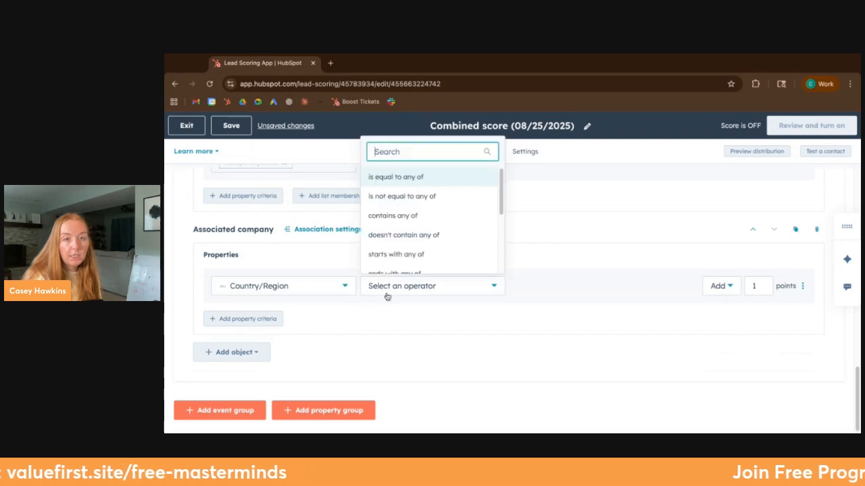
{"action": "scroll", "coordinate": [432, 223], "scroll_direction": "down", "scroll_amount": 2}
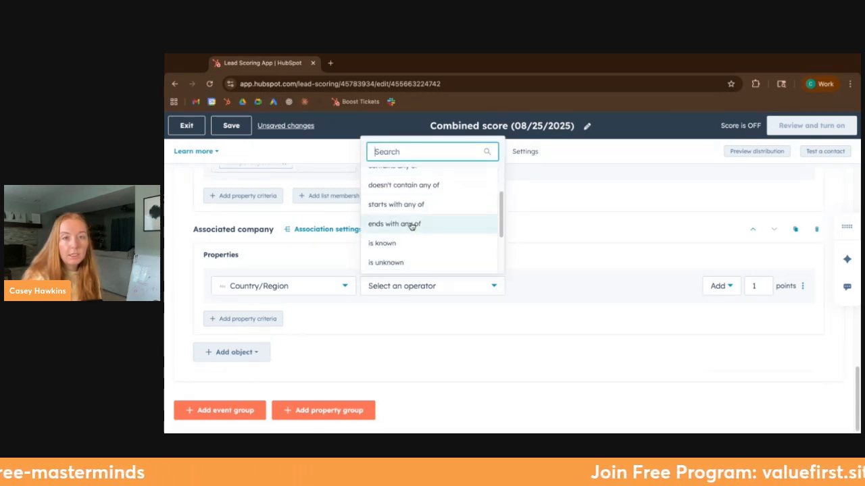
{"action": "scroll", "coordinate": [411, 227], "scroll_direction": "up", "scroll_amount": 2}
{"action": "left_click", "coordinate": [412, 177]}
Step: Add Canada, United States and Mexico as the values of the Country/Region criterion
{"action": "left_click", "coordinate": [257, 309]}
{"action": "type", "text": "Canda"}
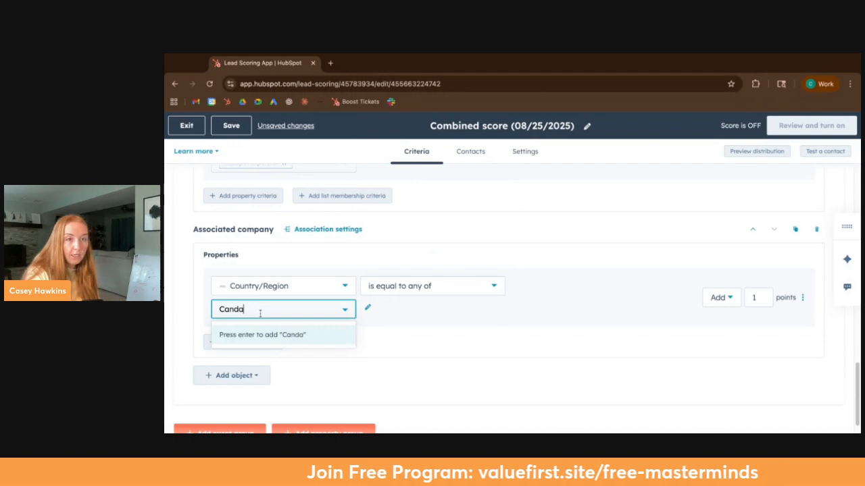
{"action": "type", "text": "da"}
{"action": "key", "text": "Return"}
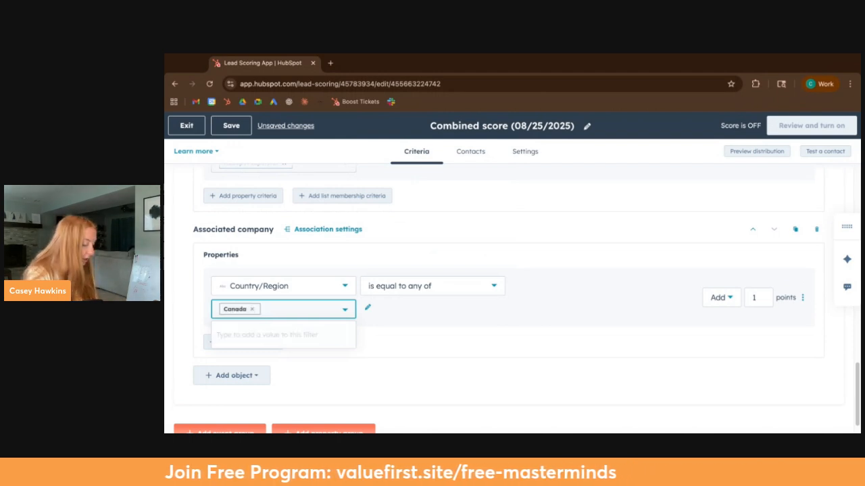
{"action": "type", "text": "United States"}
{"action": "key", "text": "Return"}
{"action": "type", "text": "Mexico"}
{"action": "key", "text": "Return"}
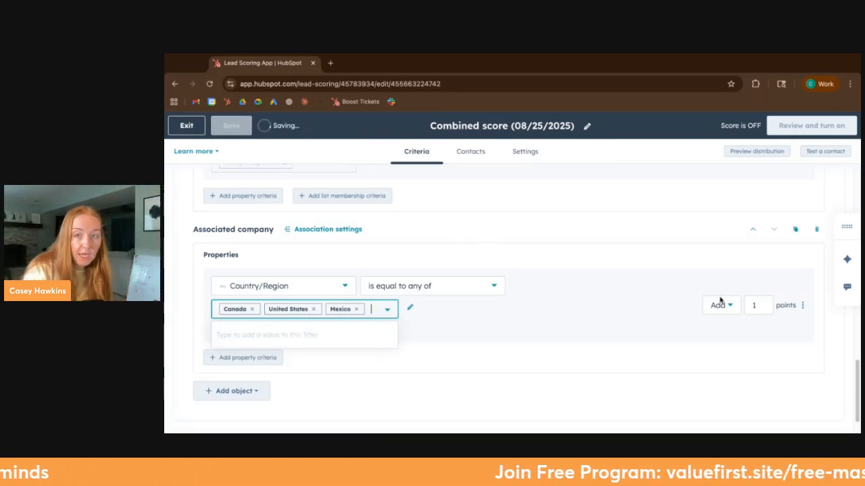
Step: Set the Country/Region criterion to add 10 points
{"action": "left_click", "coordinate": [756, 304]}
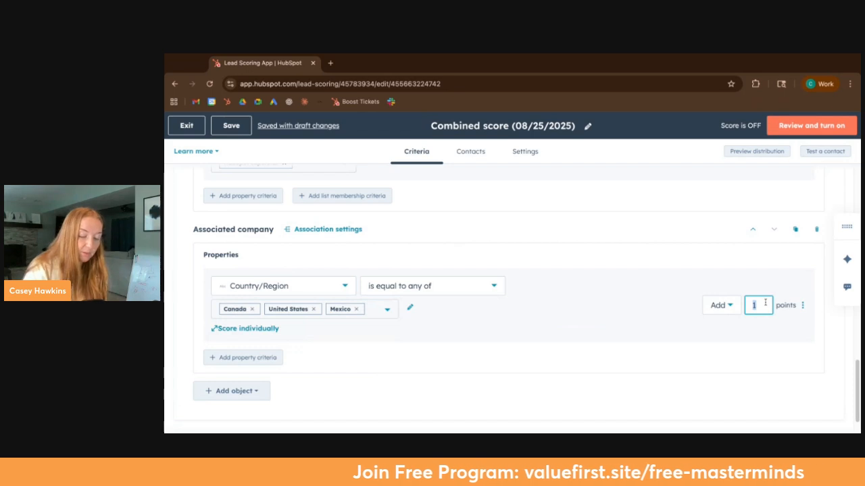
{"action": "type", "text": "2"}
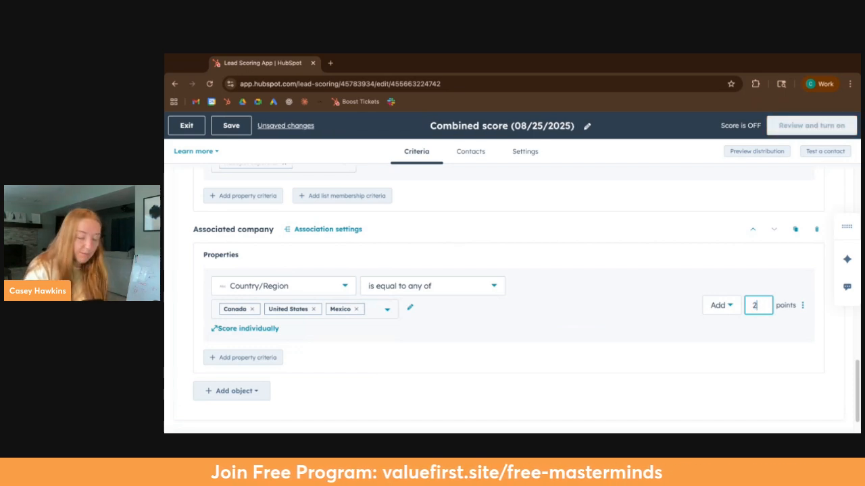
{"action": "type", "text": "10"}
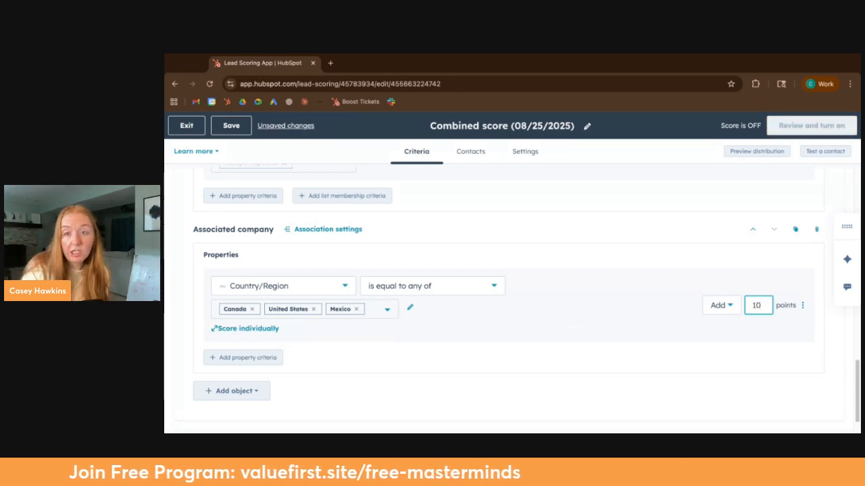
{"action": "left_click", "coordinate": [566, 269]}
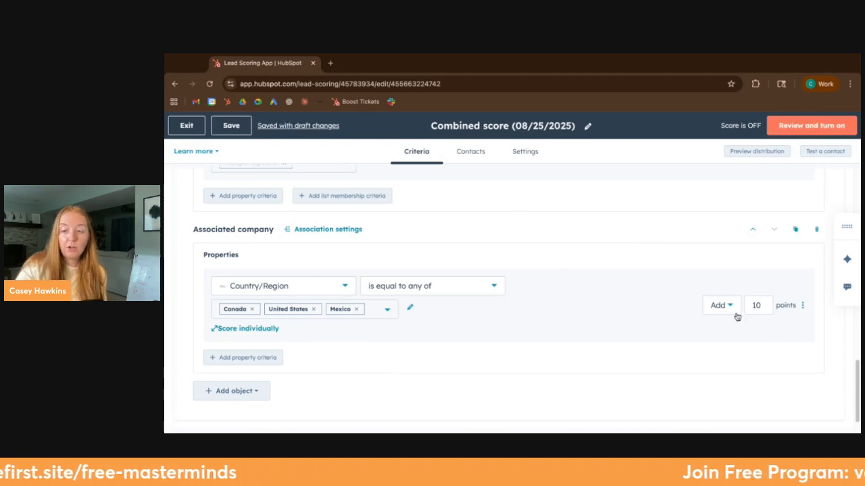
Step: Examine the criteria, points and group limits across the Fit Score group and the event scoring group
{"action": "scroll", "coordinate": [429, 299], "scroll_direction": "up", "scroll_amount": 2}
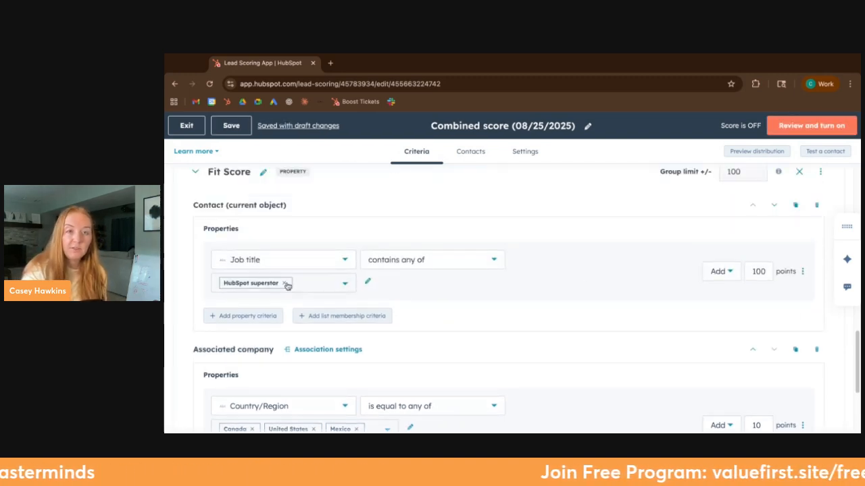
{"action": "scroll", "coordinate": [606, 254], "scroll_direction": "down", "scroll_amount": 1}
{"action": "scroll", "coordinate": [606, 253], "scroll_direction": "down", "scroll_amount": 1}
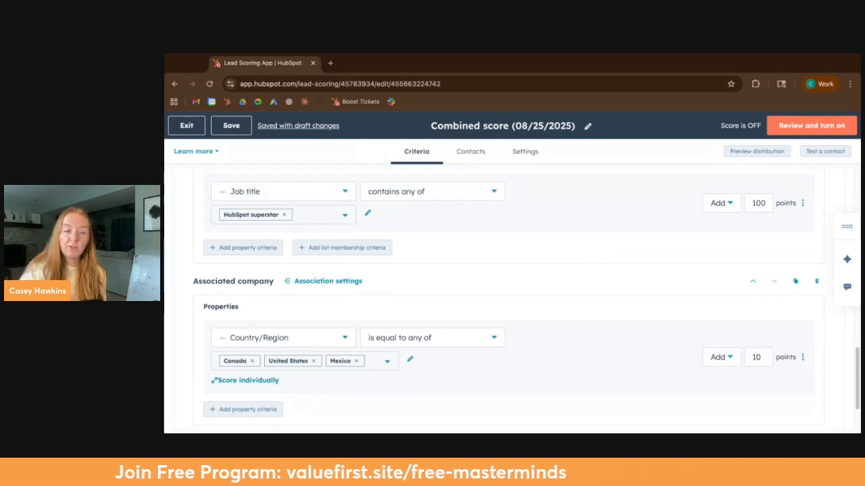
{"action": "scroll", "coordinate": [459, 271], "scroll_direction": "down", "scroll_amount": 3}
{"action": "scroll", "coordinate": [456, 294], "scroll_direction": "up", "scroll_amount": 3}
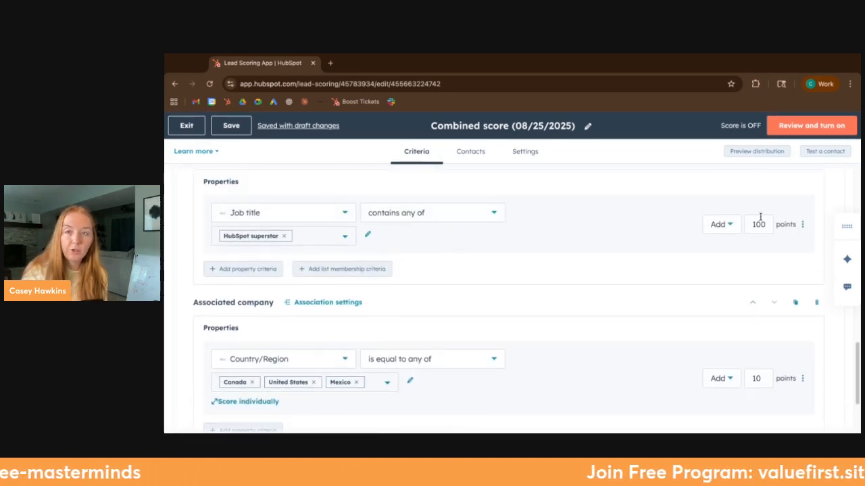
{"action": "scroll", "coordinate": [745, 345], "scroll_direction": "up", "scroll_amount": 2}
{"action": "scroll", "coordinate": [743, 341], "scroll_direction": "down", "scroll_amount": 10}
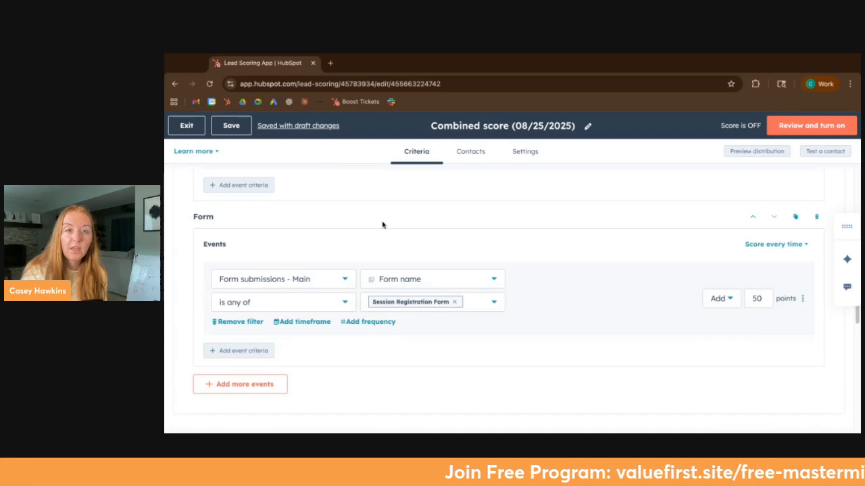
{"action": "scroll", "coordinate": [340, 361], "scroll_direction": "up", "scroll_amount": 6}
{"action": "scroll", "coordinate": [350, 291], "scroll_direction": "up", "scroll_amount": 2}
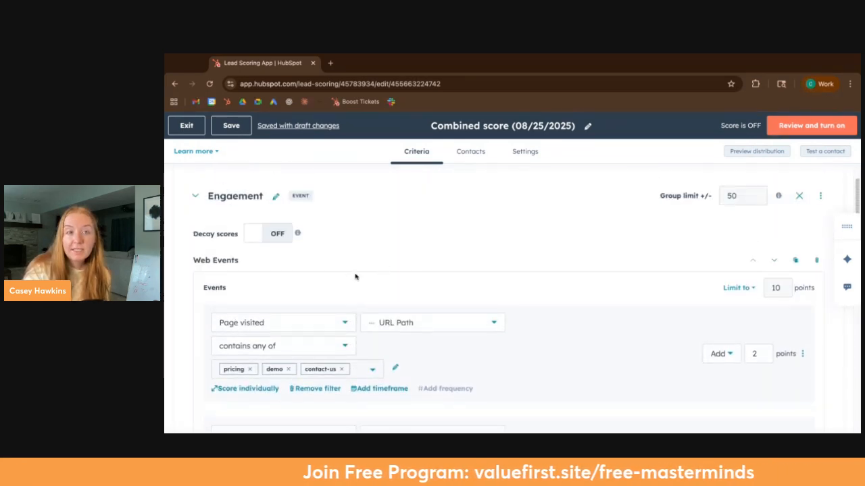
Step: Correct the event scoring group's name to Engagement
{"action": "left_click", "coordinate": [244, 195]}
{"action": "double_click", "coordinate": [244, 195]}
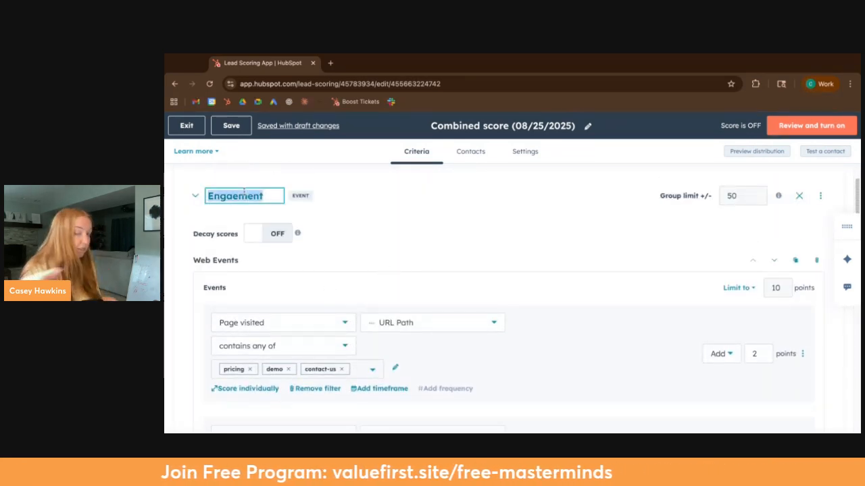
{"action": "type", "text": "Engagement"}
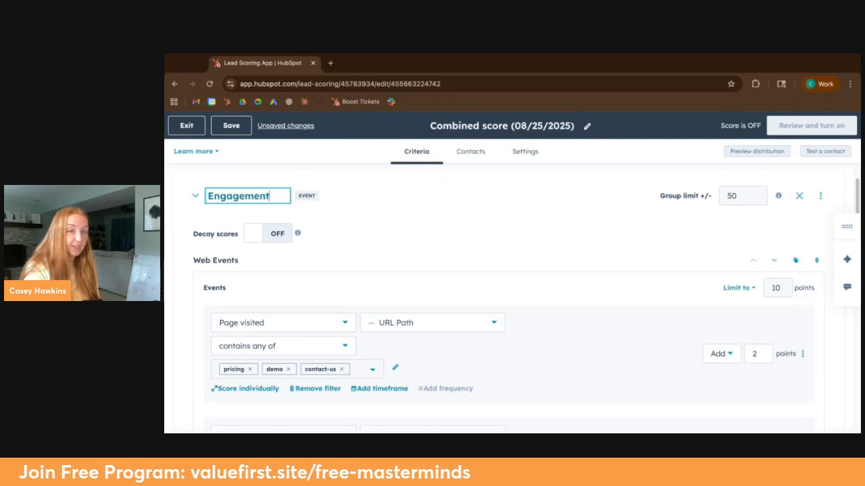
Step: Examine the criteria, points and limits from the Engagement group's web events down to the Fit Score group's company criterion
{"action": "scroll", "coordinate": [390, 342], "scroll_direction": "down", "scroll_amount": 15}
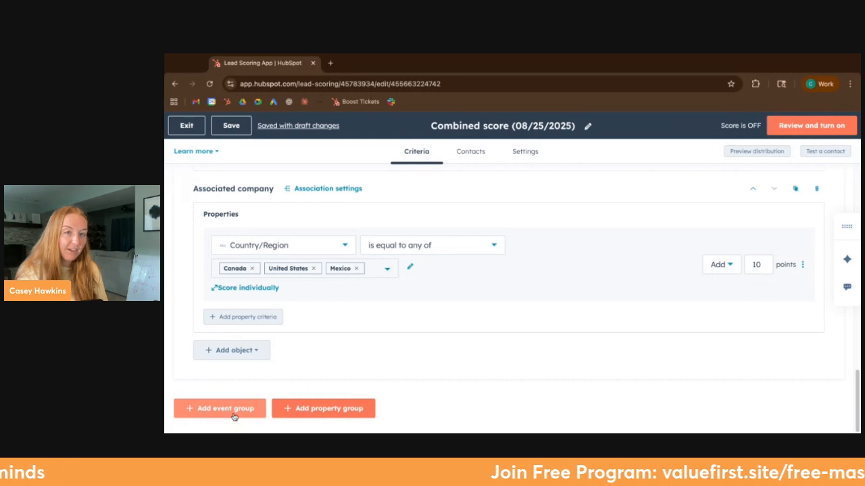
{"action": "scroll", "coordinate": [234, 415], "scroll_direction": "up", "scroll_amount": 6}
{"action": "scroll", "coordinate": [282, 356], "scroll_direction": "up", "scroll_amount": 8}
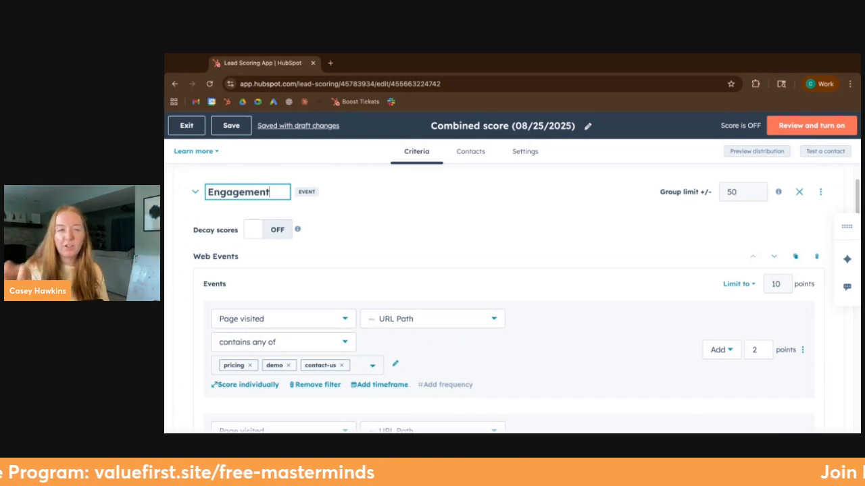
{"action": "scroll", "coordinate": [385, 373], "scroll_direction": "down", "scroll_amount": 1}
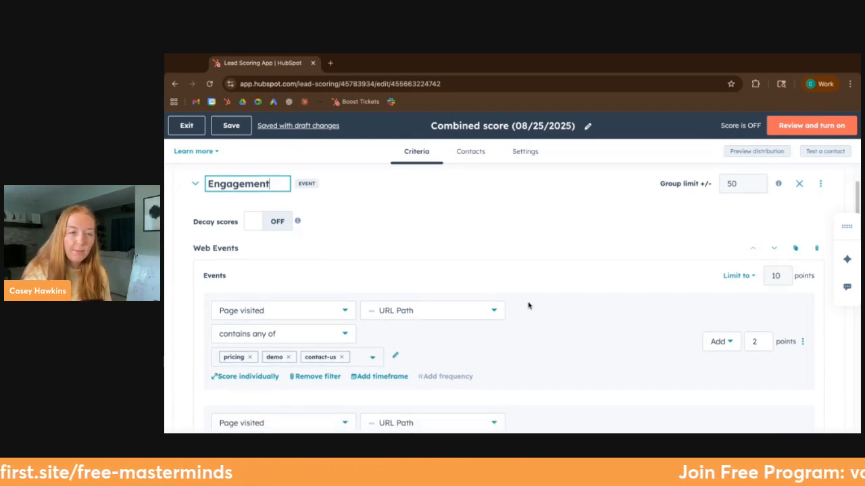
{"action": "scroll", "coordinate": [311, 399], "scroll_direction": "down", "scroll_amount": 2}
{"action": "scroll", "coordinate": [310, 400], "scroll_direction": "up", "scroll_amount": 1}
{"action": "scroll", "coordinate": [313, 400], "scroll_direction": "up", "scroll_amount": 1}
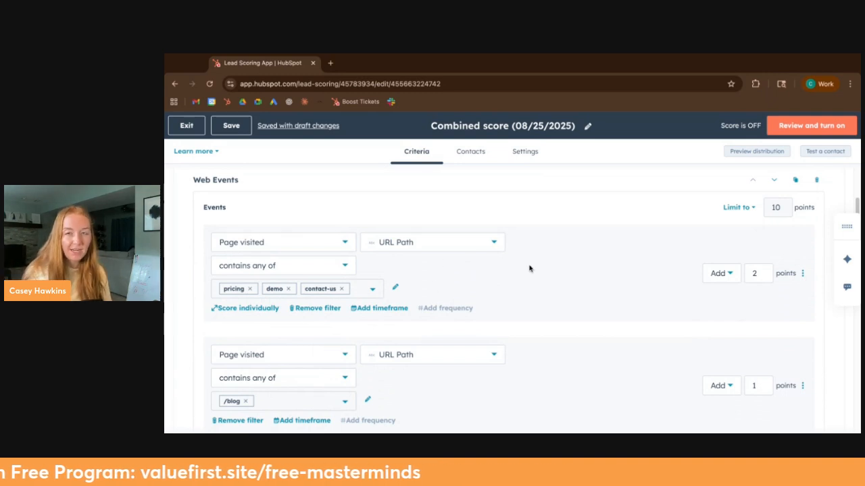
{"action": "scroll", "coordinate": [503, 284], "scroll_direction": "down", "scroll_amount": 1}
{"action": "scroll", "coordinate": [226, 168], "scroll_direction": "up", "scroll_amount": 1}
{"action": "scroll", "coordinate": [503, 284], "scroll_direction": "down", "scroll_amount": 12}
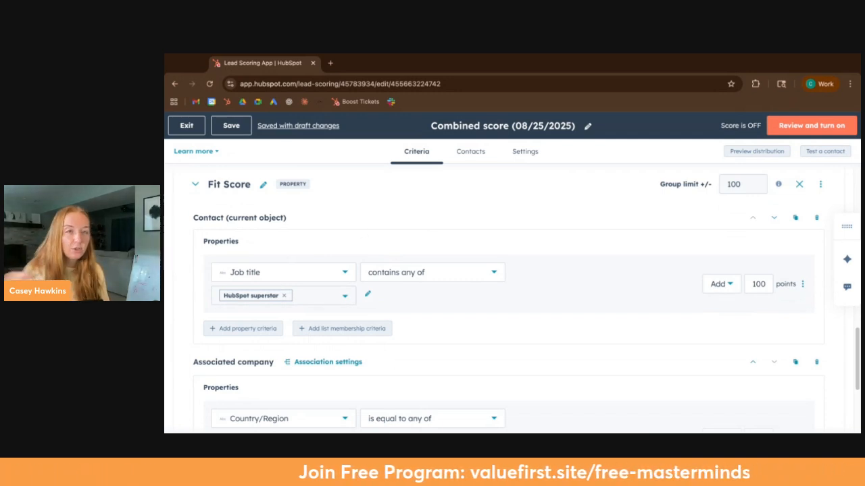
{"action": "scroll", "coordinate": [362, 311], "scroll_direction": "down", "scroll_amount": 3}
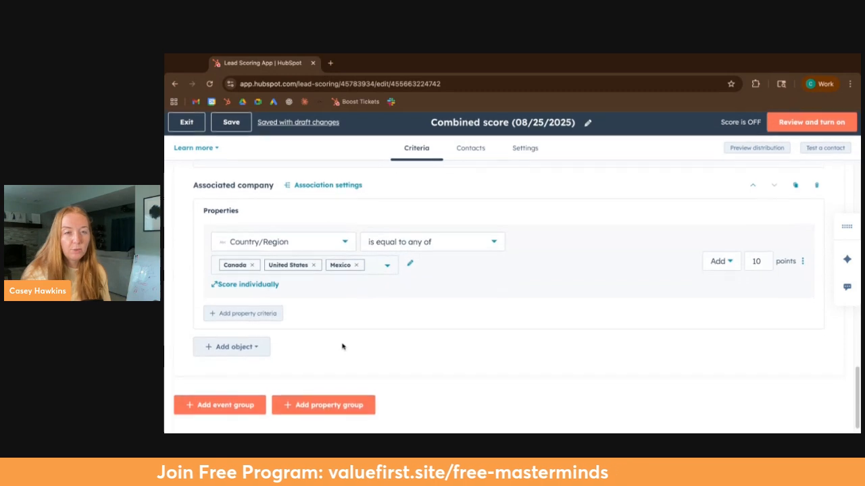
{"action": "scroll", "coordinate": [455, 227], "scroll_direction": "up", "scroll_amount": 3}
{"action": "scroll", "coordinate": [410, 309], "scroll_direction": "down", "scroll_amount": 1}
{"action": "scroll", "coordinate": [412, 310], "scroll_direction": "up", "scroll_amount": 2}
Step: Try limiting the score to specific contacts, and return the selection to scoring all contacts
{"action": "left_click", "coordinate": [471, 151]}
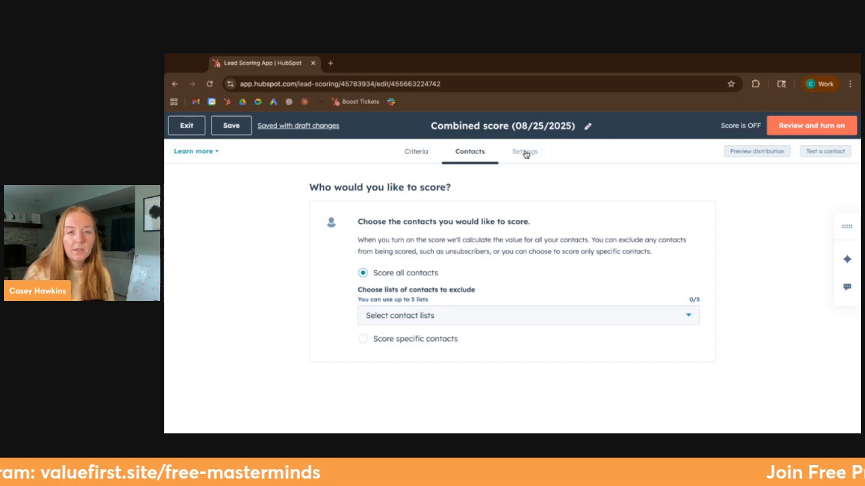
{"action": "left_click", "coordinate": [408, 341]}
{"action": "left_click", "coordinate": [431, 332]}
{"action": "left_click", "coordinate": [427, 335]}
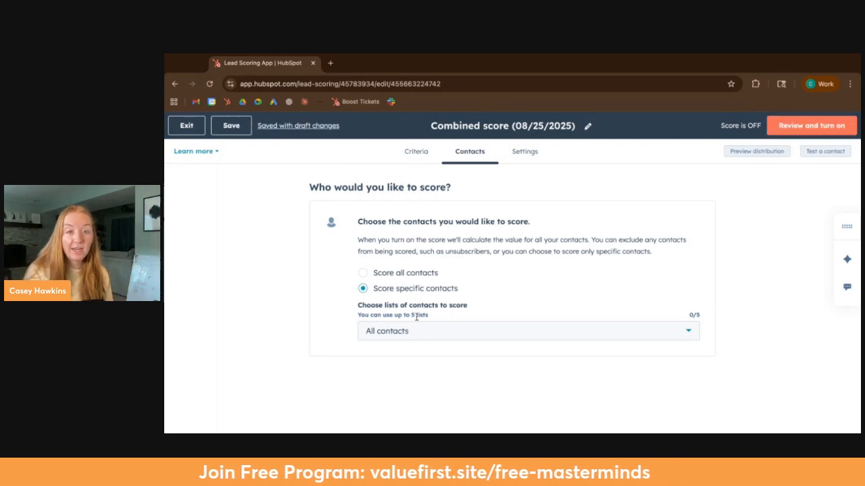
{"action": "left_click", "coordinate": [395, 277]}
Step: Set the fit score value's property label to Fit Score Aug 25 in the score settings
{"action": "left_click", "coordinate": [523, 151]}
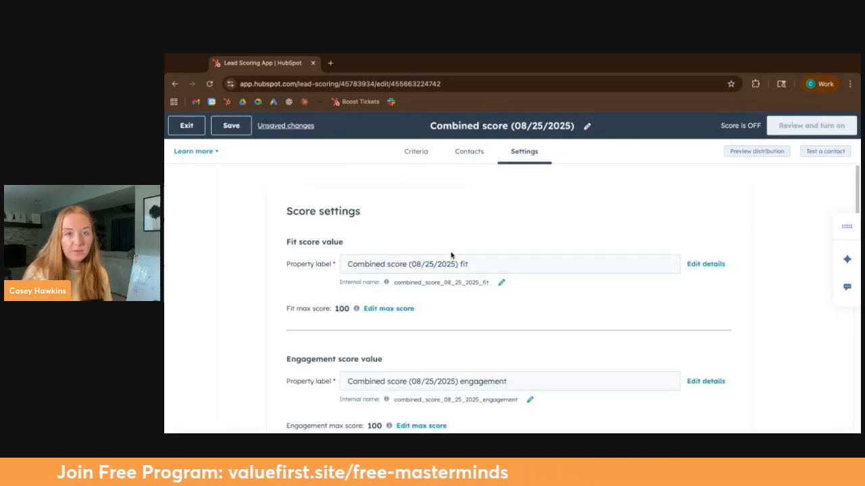
{"action": "left_click_drag", "start_coordinate": [336, 264], "coordinate": [299, 265]}
{"action": "triple_click", "coordinate": [365, 264]}
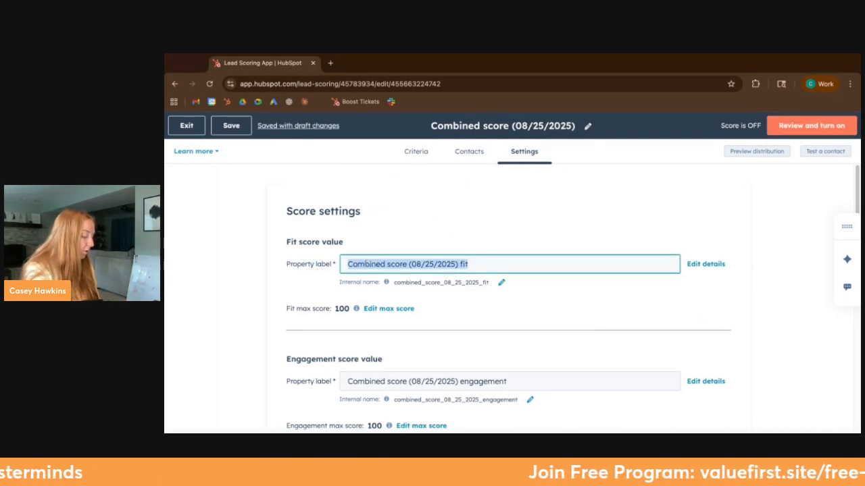
{"action": "type", "text": "Score"}
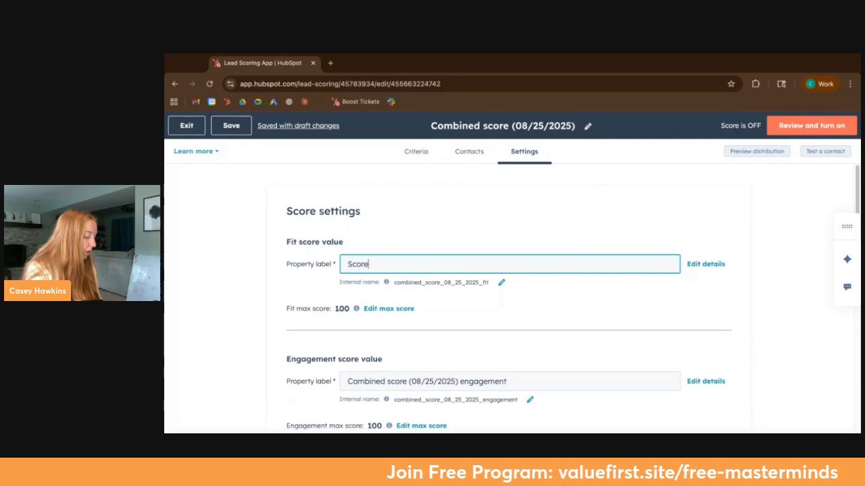
{"action": "type", "text": " Aug 25"}
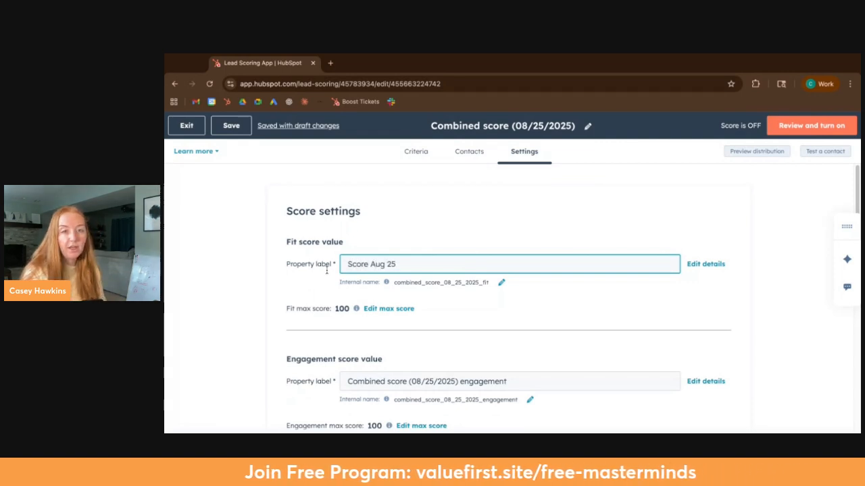
{"action": "scroll", "coordinate": [351, 268], "scroll_direction": "down", "scroll_amount": 1}
{"action": "triple_click", "coordinate": [301, 272]}
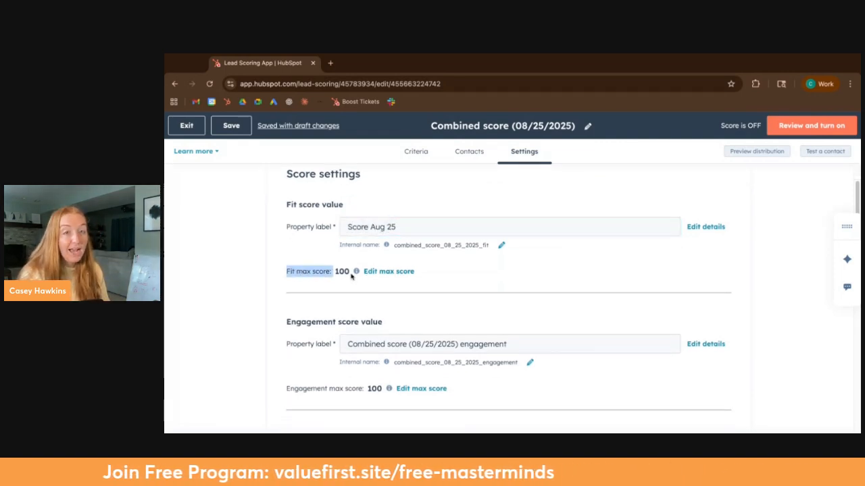
{"action": "left_click", "coordinate": [297, 201]}
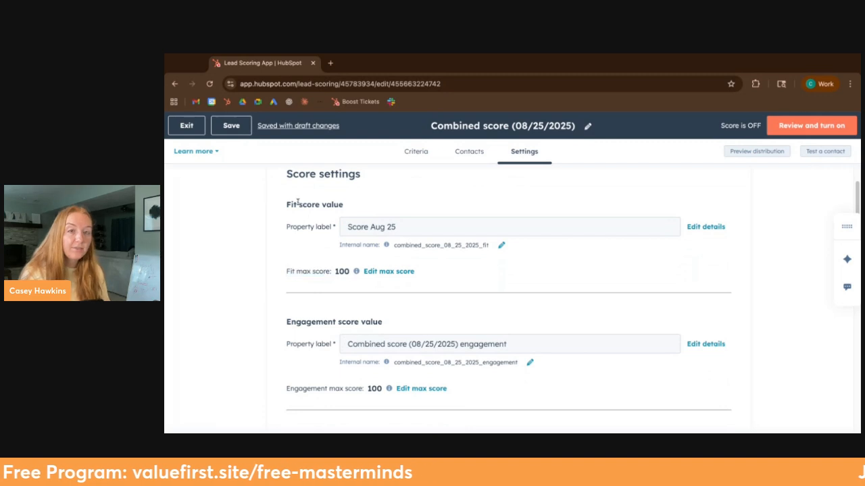
{"action": "left_click", "coordinate": [350, 228]}
{"action": "type", "text": "Fit"}
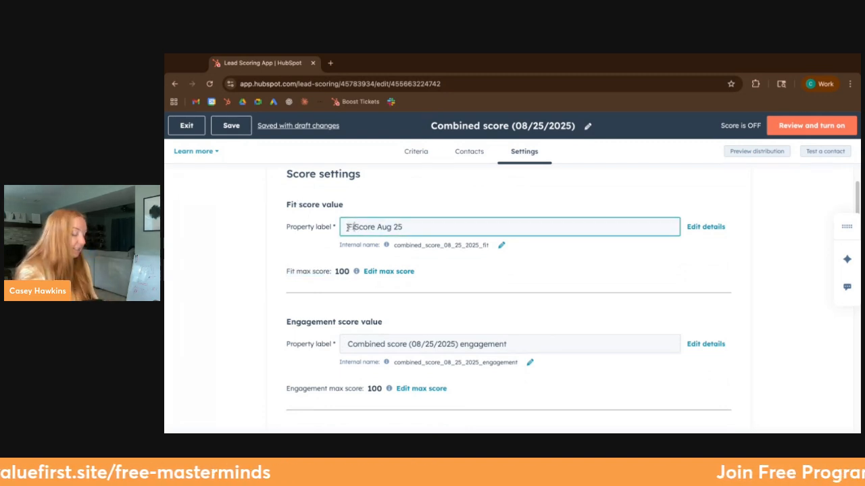
Step: Reuse the fit score label for the engagement score value, changing it to Engagement Score Aug 25
{"action": "triple_click", "coordinate": [376, 226]}
{"action": "key", "text": "ctrl+c"}
{"action": "left_click", "coordinate": [375, 344]}
{"action": "key", "text": "ctrl+a"}
{"action": "key", "text": "ctrl+v"}
{"action": "double_click", "coordinate": [351, 344]}
{"action": "key", "text": "BackSpace"}
{"action": "type", "text": "Engagement"}
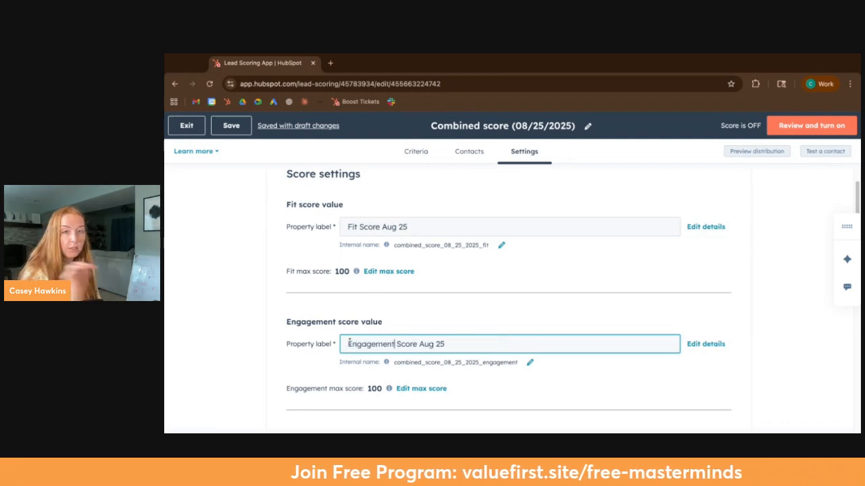
Step: Reuse the engagement label for the total score value, changing it to Total Score Aug 25
{"action": "scroll", "coordinate": [351, 317], "scroll_direction": "down", "scroll_amount": 3}
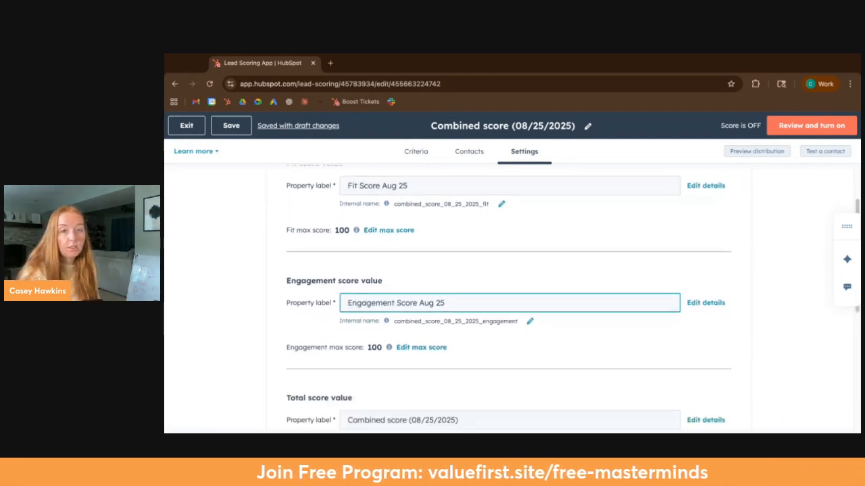
{"action": "triple_click", "coordinate": [421, 177]}
{"action": "key", "text": "ctrl+c"}
{"action": "left_click", "coordinate": [405, 296]}
{"action": "key", "text": "ctrl+a"}
{"action": "key", "text": "ctrl+v"}
{"action": "double_click", "coordinate": [358, 298]}
{"action": "type", "text": "Total"}
Step: Examine the fit and engagement thresholds and the grid that combines both levels
{"action": "scroll", "coordinate": [357, 302], "scroll_direction": "down", "scroll_amount": 3}
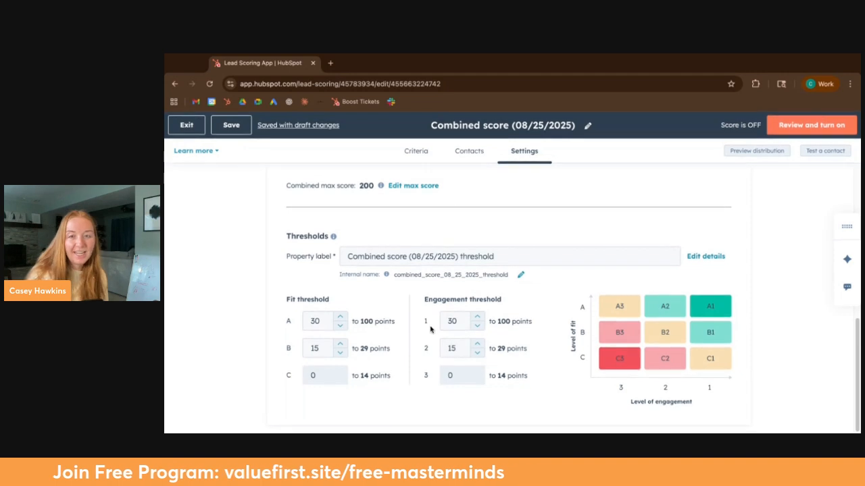
{"action": "scroll", "coordinate": [529, 329], "scroll_direction": "up", "scroll_amount": 1}
{"action": "scroll", "coordinate": [529, 329], "scroll_direction": "down", "scroll_amount": 1}
{"action": "left_click_drag", "start_coordinate": [289, 235], "coordinate": [405, 309]}
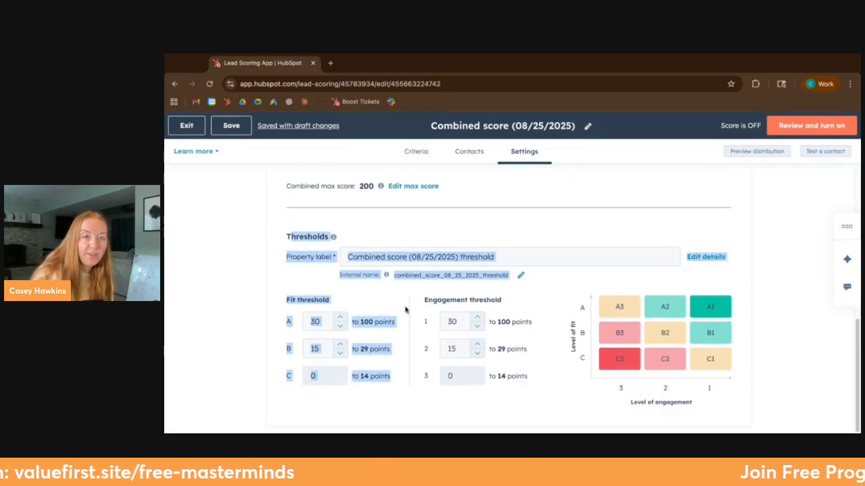
{"action": "left_click", "coordinate": [335, 270]}
{"action": "scroll", "coordinate": [513, 270], "scroll_direction": "up", "scroll_amount": 8}
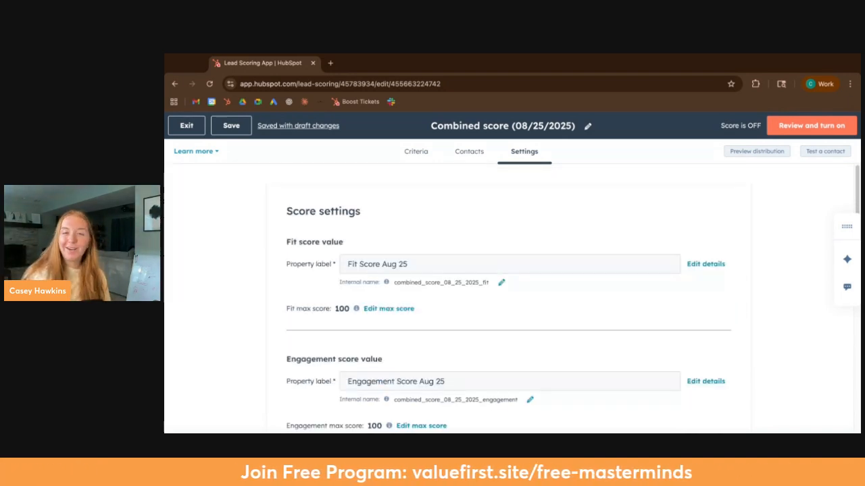
Step: Review the scoring criteria again, covering web events, form submissions, job title and associated company, and the overall score limit
{"action": "left_click", "coordinate": [409, 153]}
{"action": "scroll", "coordinate": [455, 270], "scroll_direction": "down", "scroll_amount": 5}
{"action": "scroll", "coordinate": [458, 301], "scroll_direction": "down", "scroll_amount": 1}
{"action": "scroll", "coordinate": [458, 301], "scroll_direction": "up", "scroll_amount": 3}
{"action": "scroll", "coordinate": [457, 301], "scroll_direction": "down", "scroll_amount": 3}
{"action": "scroll", "coordinate": [451, 309], "scroll_direction": "down", "scroll_amount": 1}
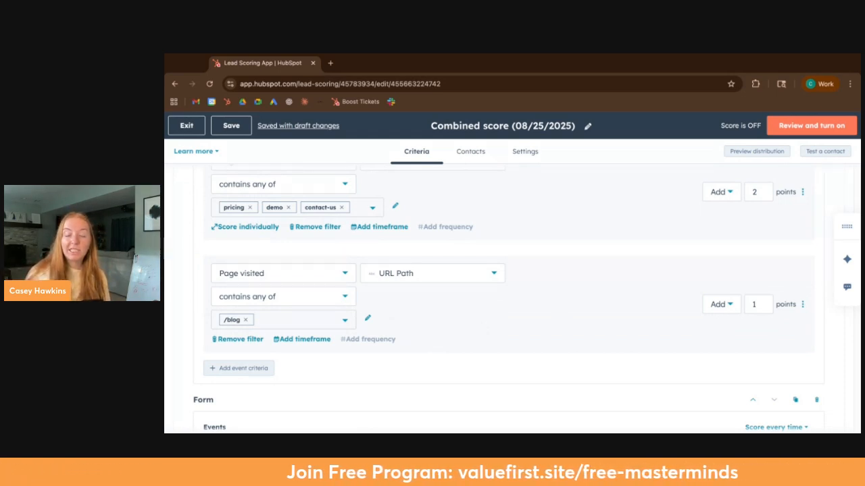
{"action": "scroll", "coordinate": [461, 333], "scroll_direction": "down", "scroll_amount": 4}
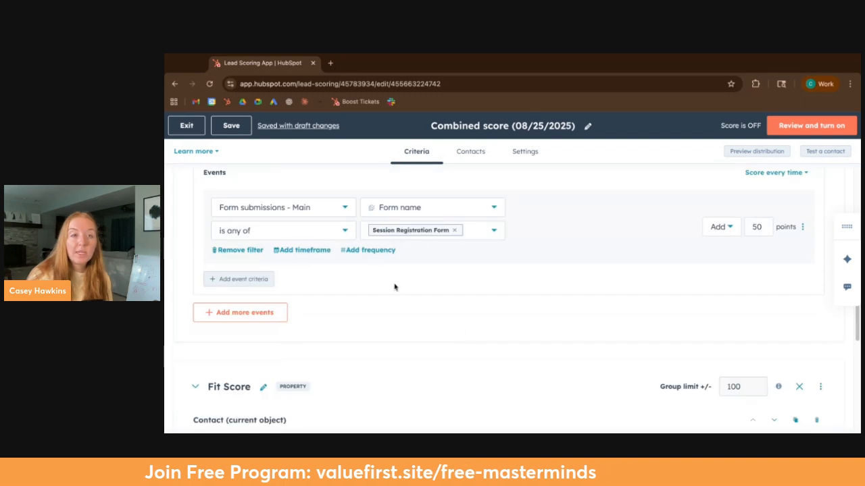
{"action": "scroll", "coordinate": [339, 252], "scroll_direction": "down", "scroll_amount": 1}
{"action": "scroll", "coordinate": [300, 371], "scroll_direction": "down", "scroll_amount": 2}
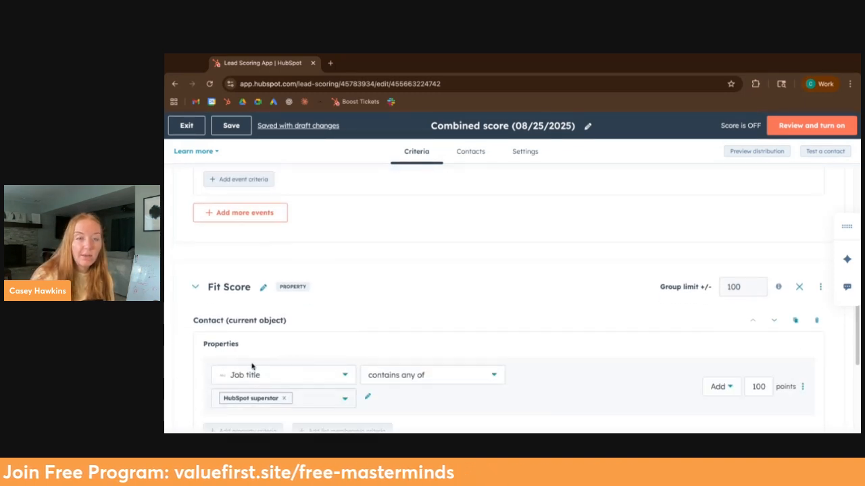
{"action": "scroll", "coordinate": [261, 390], "scroll_direction": "down", "scroll_amount": 2}
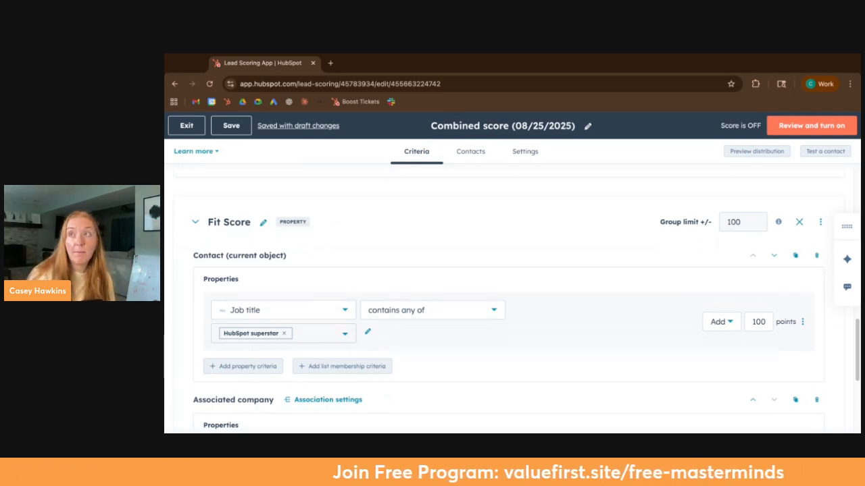
{"action": "scroll", "coordinate": [297, 384], "scroll_direction": "down", "scroll_amount": 2}
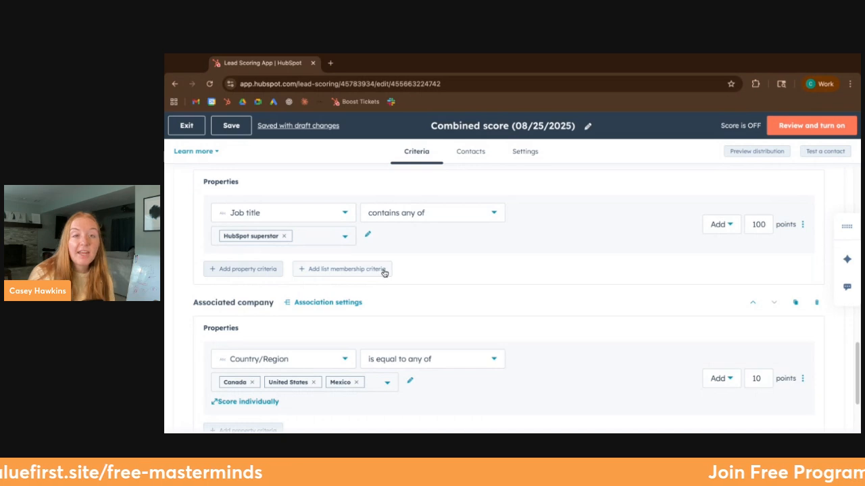
{"action": "scroll", "coordinate": [356, 279], "scroll_direction": "up", "scroll_amount": 10}
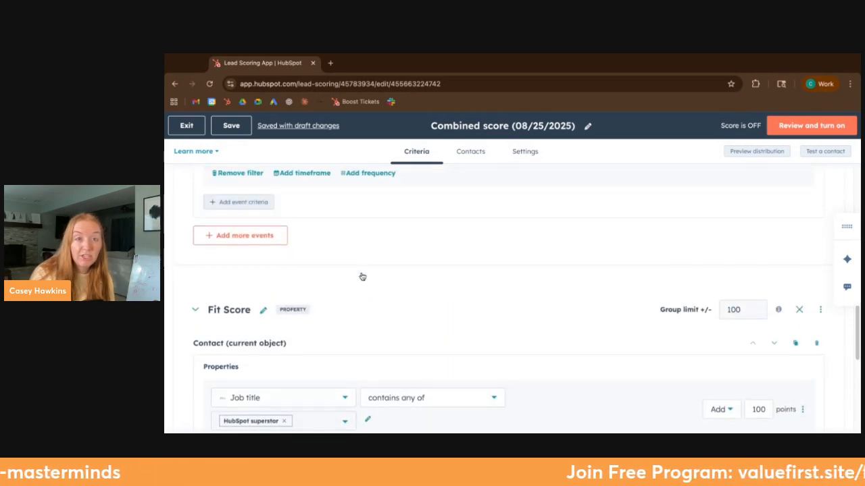
{"action": "scroll", "coordinate": [283, 296], "scroll_direction": "up", "scroll_amount": 3}
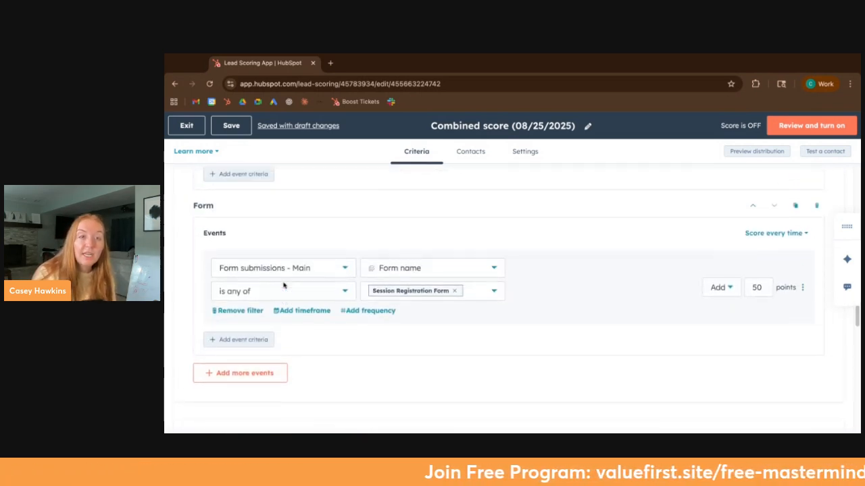
{"action": "scroll", "coordinate": [313, 294], "scroll_direction": "up", "scroll_amount": 8}
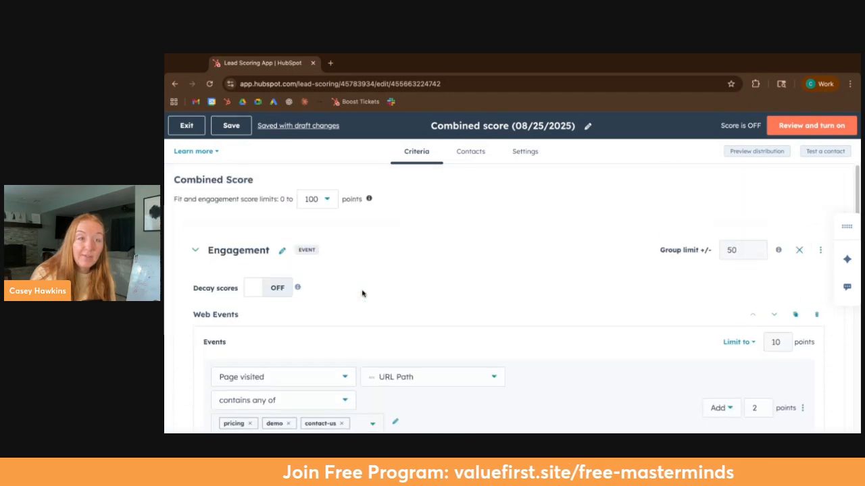
{"action": "scroll", "coordinate": [339, 318], "scroll_direction": "down", "scroll_amount": 7}
{"action": "scroll", "coordinate": [340, 316], "scroll_direction": "up", "scroll_amount": 3}
{"action": "scroll", "coordinate": [334, 317], "scroll_direction": "down", "scroll_amount": 1}
{"action": "scroll", "coordinate": [331, 317], "scroll_direction": "down", "scroll_amount": 5}
Step: Try adding a Workflows event section to the Engagement group, and delete that section
{"action": "left_click", "coordinate": [255, 286]}
{"action": "scroll", "coordinate": [261, 241], "scroll_direction": "down", "scroll_amount": 3}
{"action": "scroll", "coordinate": [261, 241], "scroll_direction": "down", "scroll_amount": 2}
{"action": "left_click", "coordinate": [248, 260]}
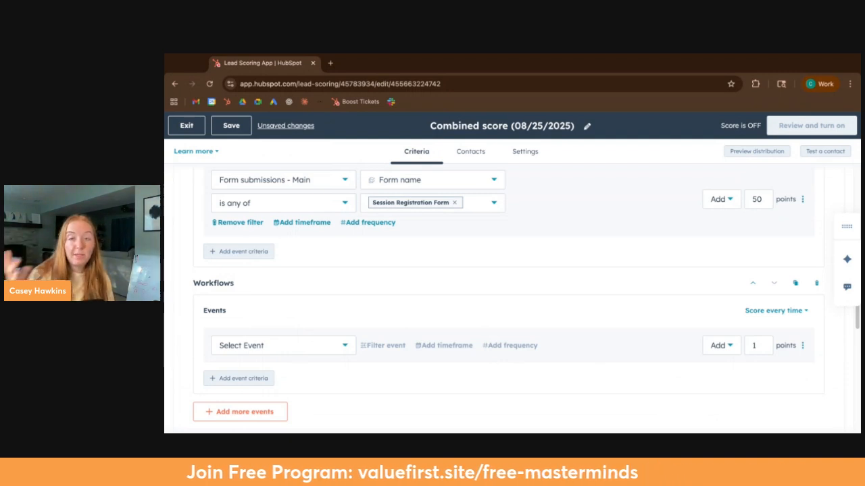
{"action": "left_click", "coordinate": [816, 284]}
Step: Review the company country criterion, the form submission event and the Fit Score group limit
{"action": "scroll", "coordinate": [477, 352], "scroll_direction": "down", "scroll_amount": 5}
{"action": "scroll", "coordinate": [477, 352], "scroll_direction": "down", "scroll_amount": 2}
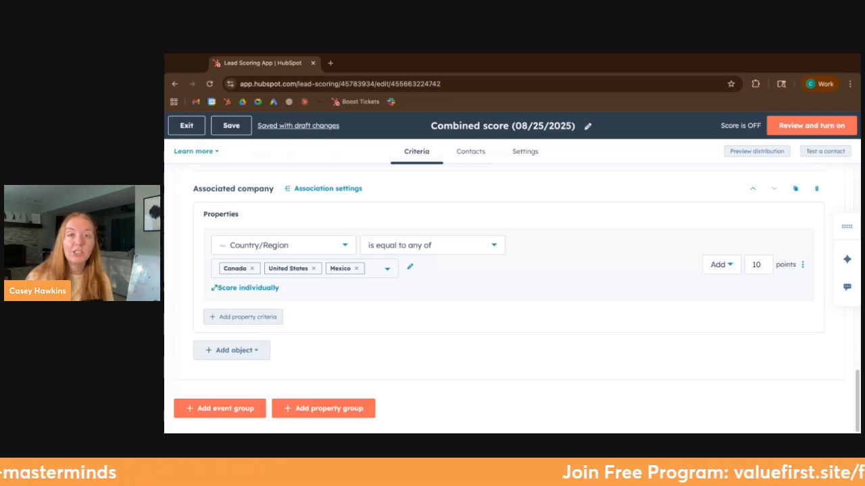
{"action": "scroll", "coordinate": [577, 290], "scroll_direction": "up", "scroll_amount": 5}
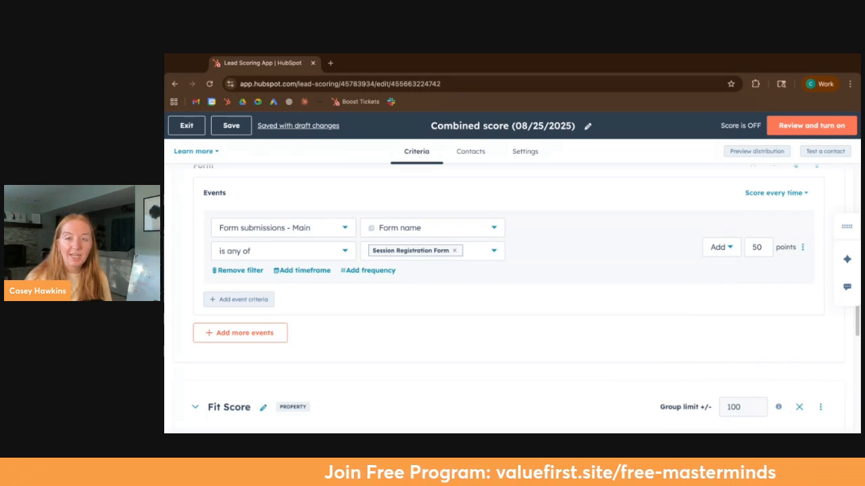
{"action": "scroll", "coordinate": [679, 348], "scroll_direction": "down", "scroll_amount": 2}
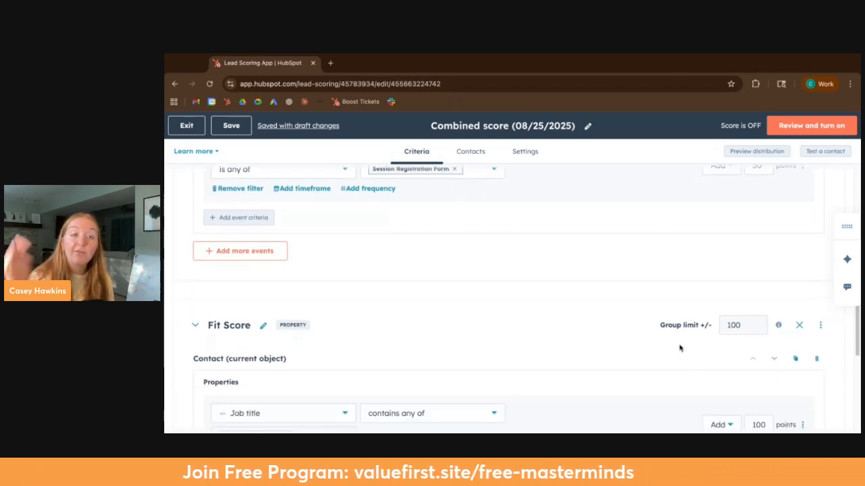